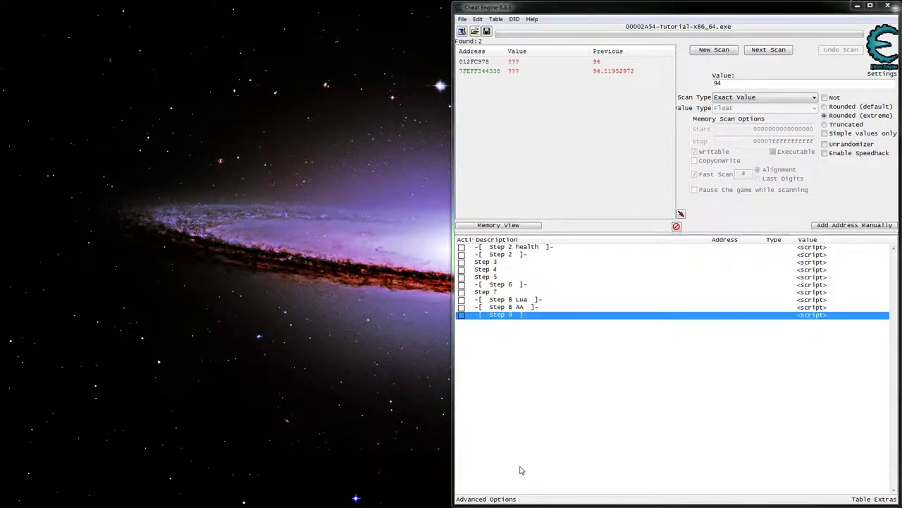
Launch the 64-bit Cheat Engine Tutorial and enlarge its window so the full instructions fit.
click(566, 294)
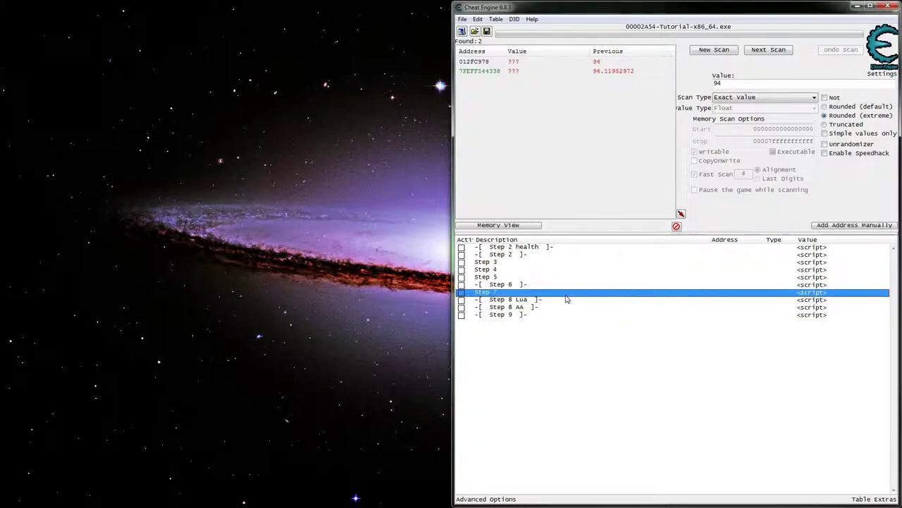
click(533, 20)
click(585, 70)
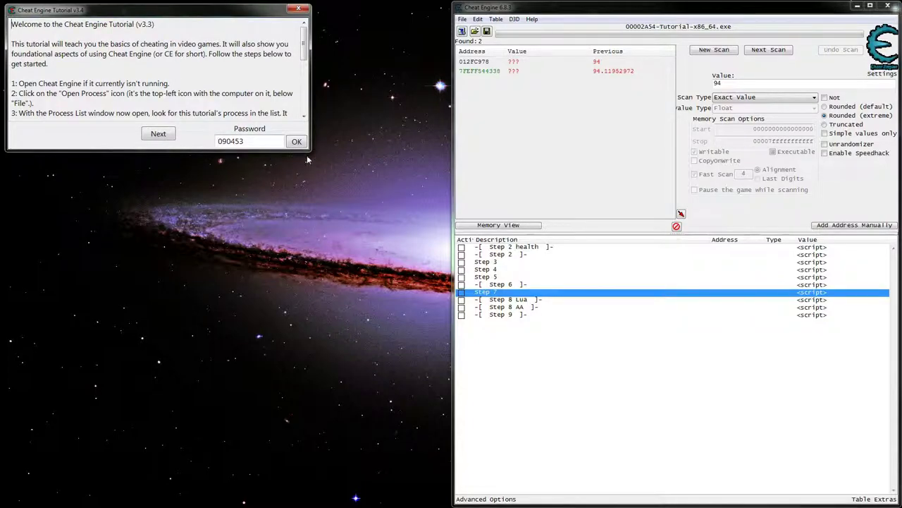
drag(308, 150, 436, 388)
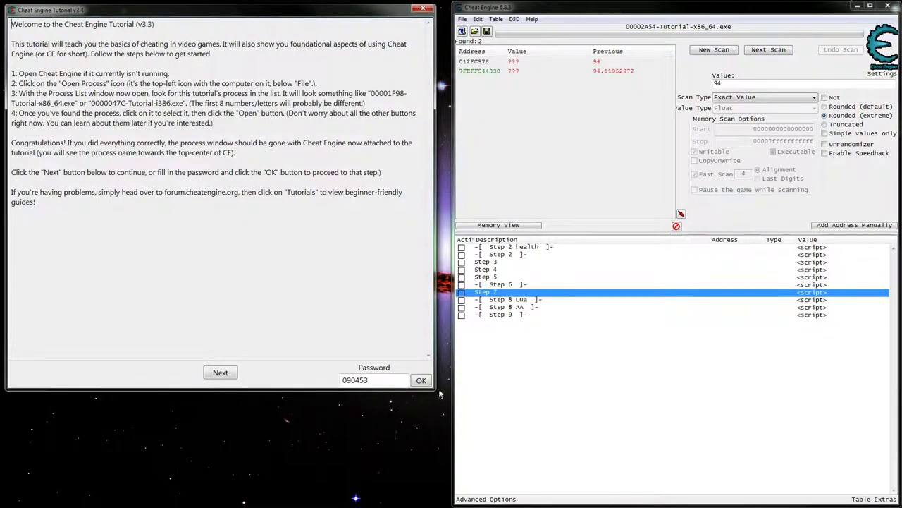
Attach to the running Tutorial-x86_64 process and keep the current address list.
click(466, 249)
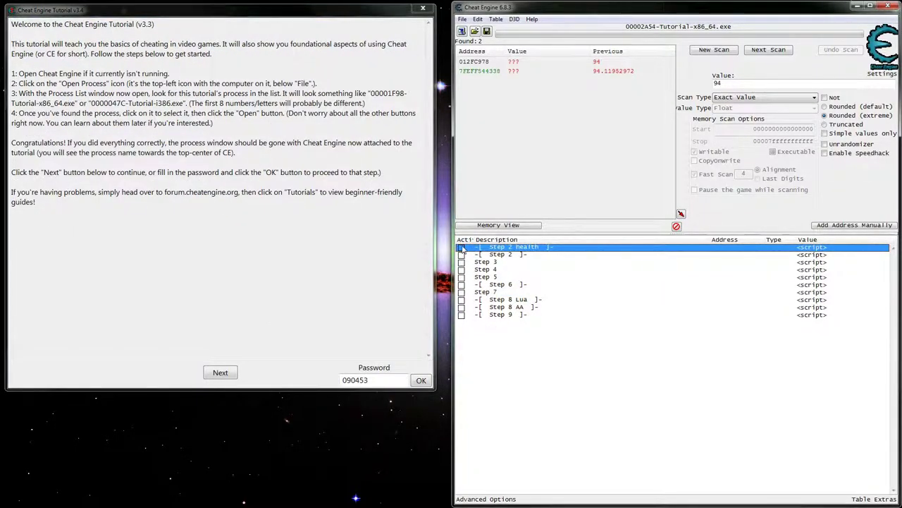
click(462, 31)
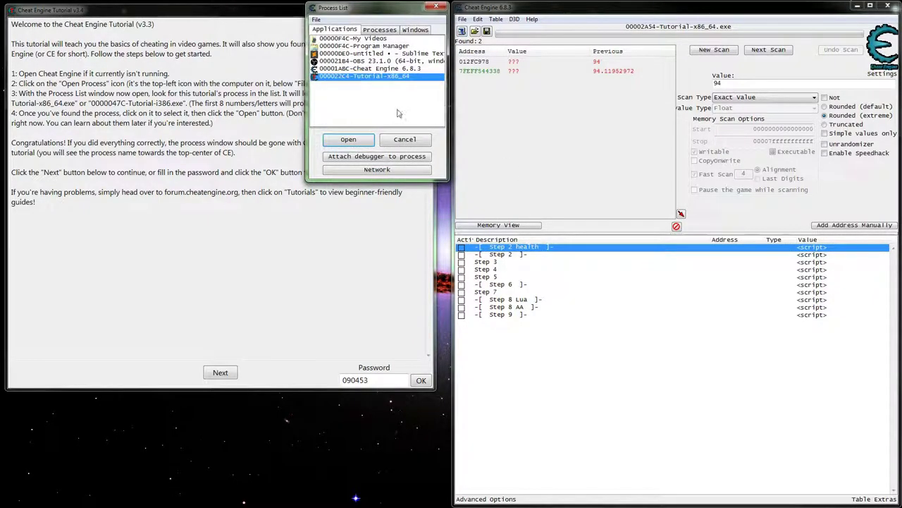
double_click(348, 79)
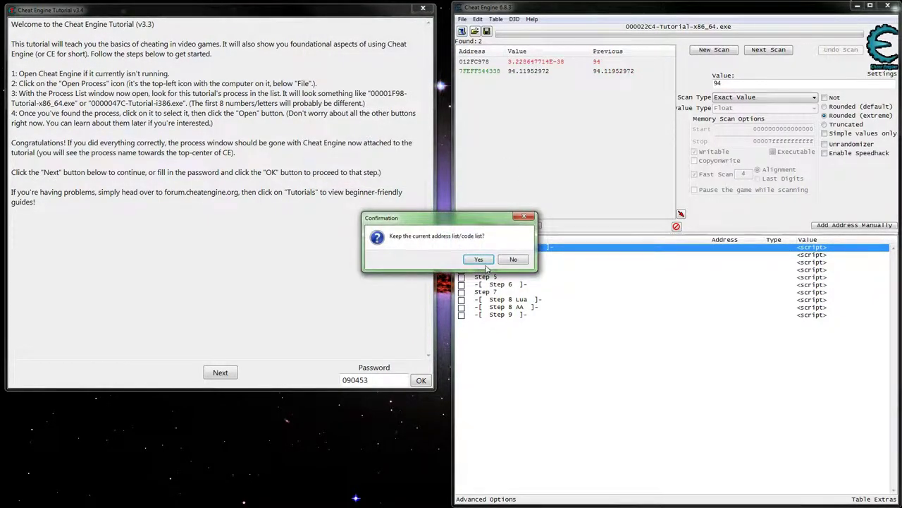
click(479, 258)
Activate the Step 2 health, Step 2, Step 3 to Step 7, Step 8 AA and Step 9 scripts in the address list.
click(462, 248)
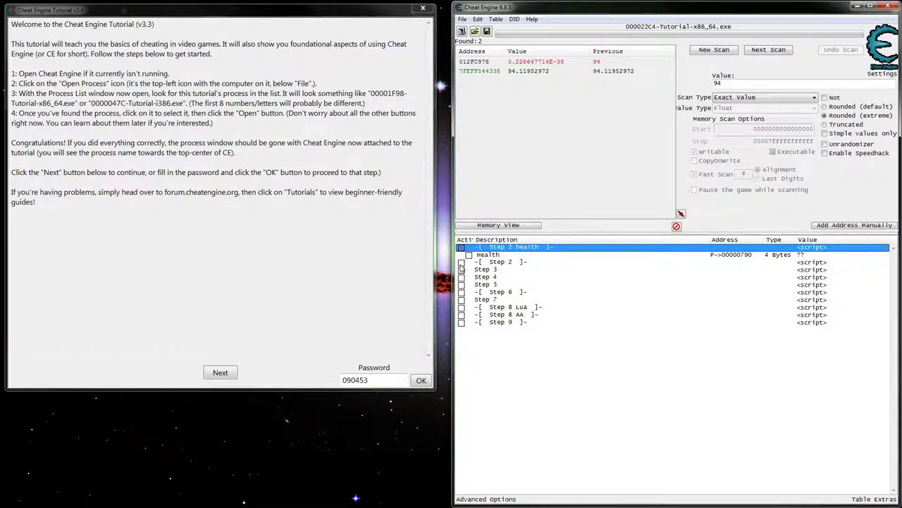
click(461, 262)
click(461, 277)
click(461, 284)
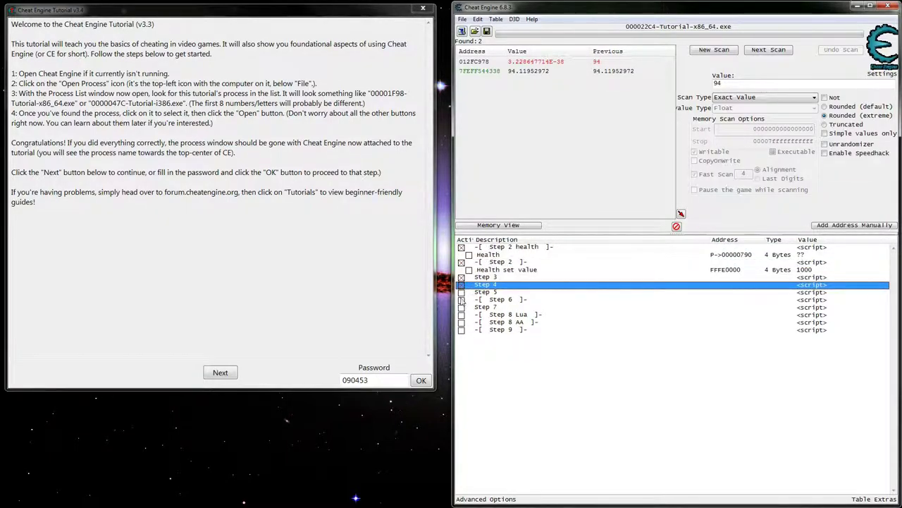
click(461, 292)
click(461, 300)
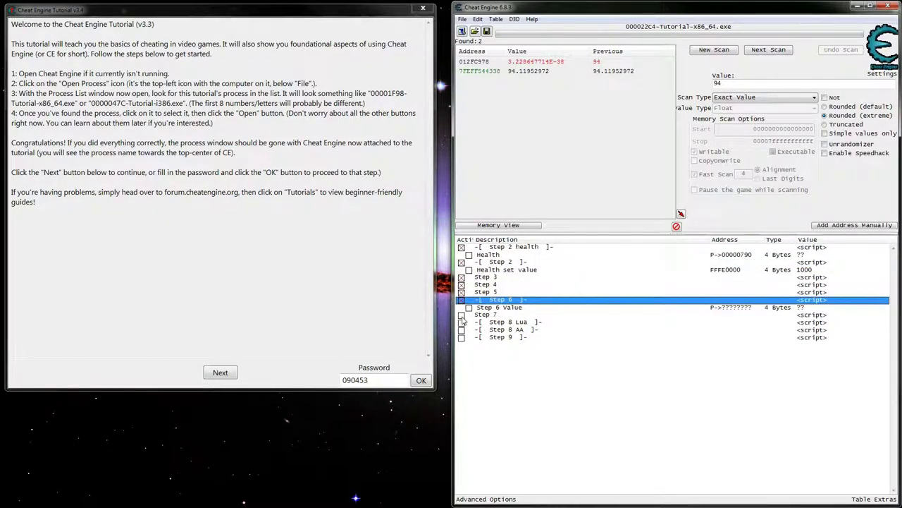
click(461, 315)
click(461, 322)
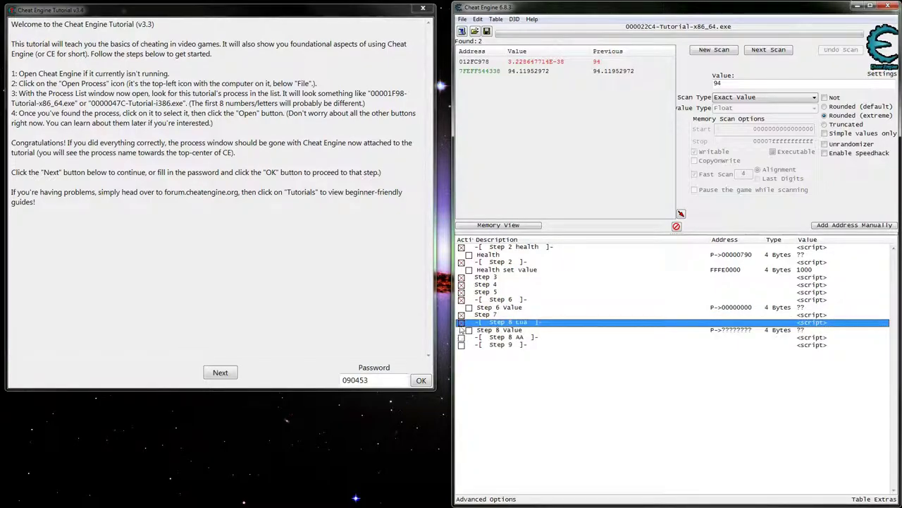
click(461, 329)
click(461, 344)
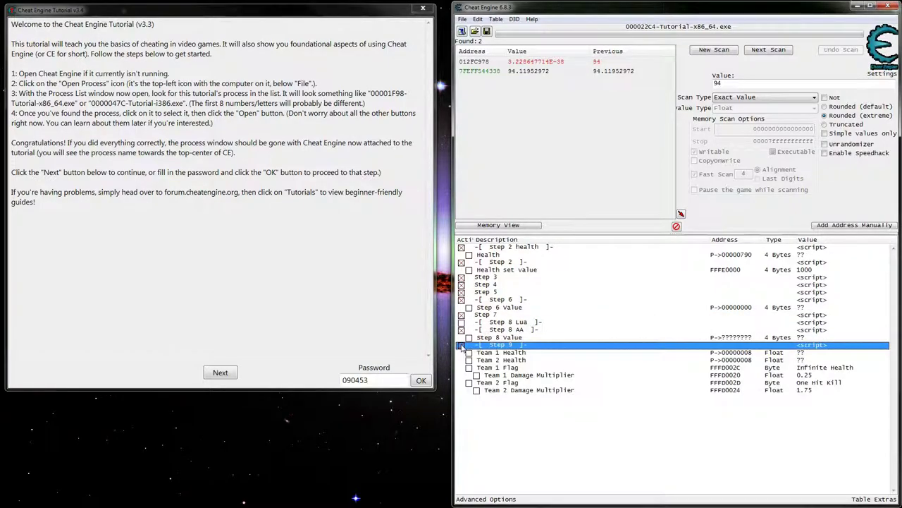
Examine the Health set value, Step 6 Value, Step 8 Value and Step 9 team entries in the address list.
click(810, 264)
click(807, 270)
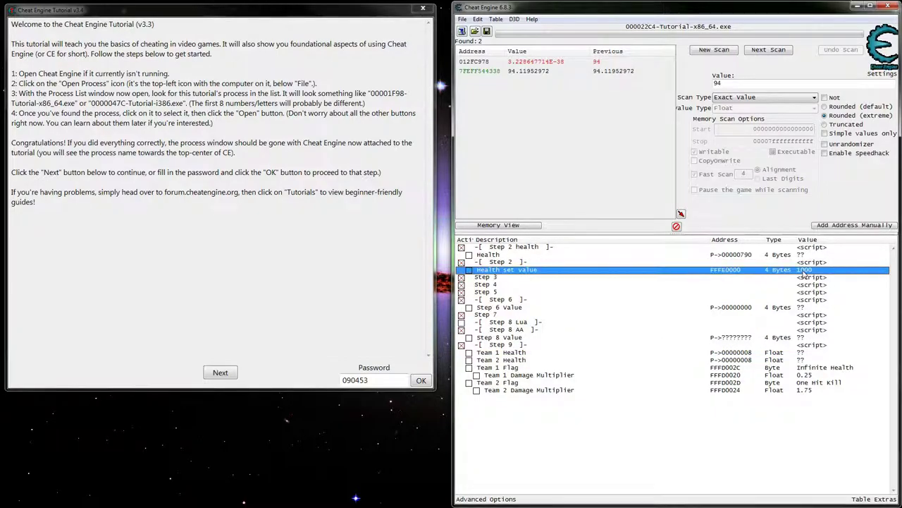
click(500, 309)
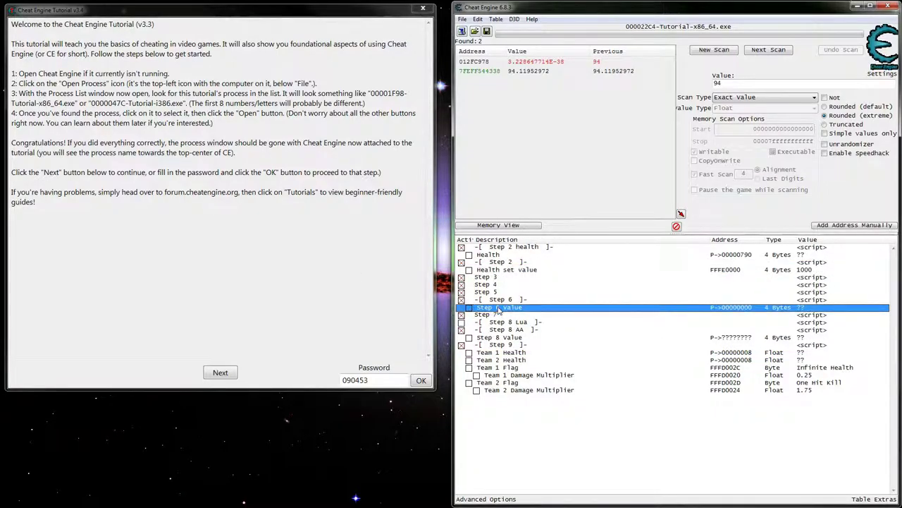
click(495, 338)
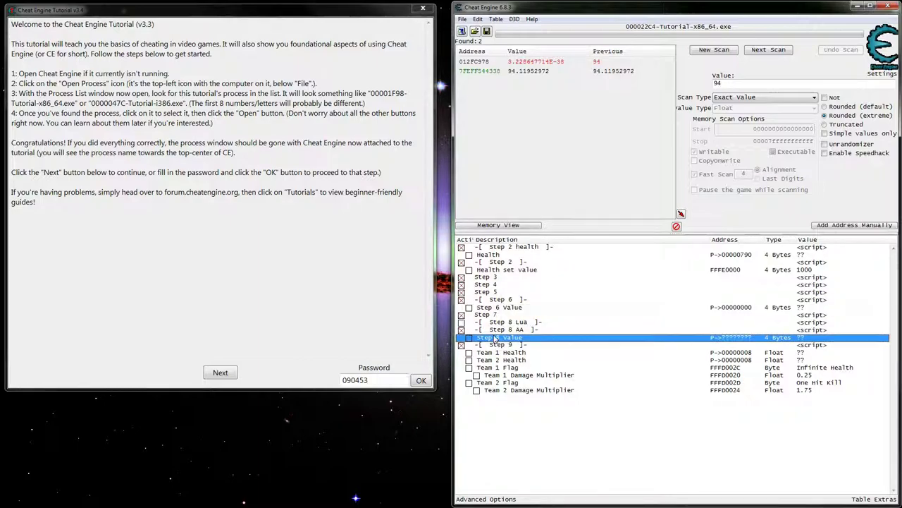
click(731, 310)
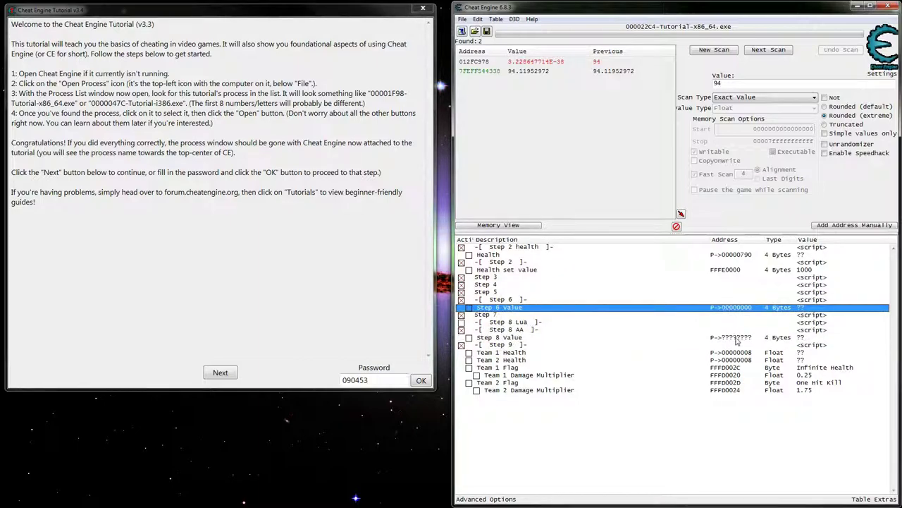
click(737, 339)
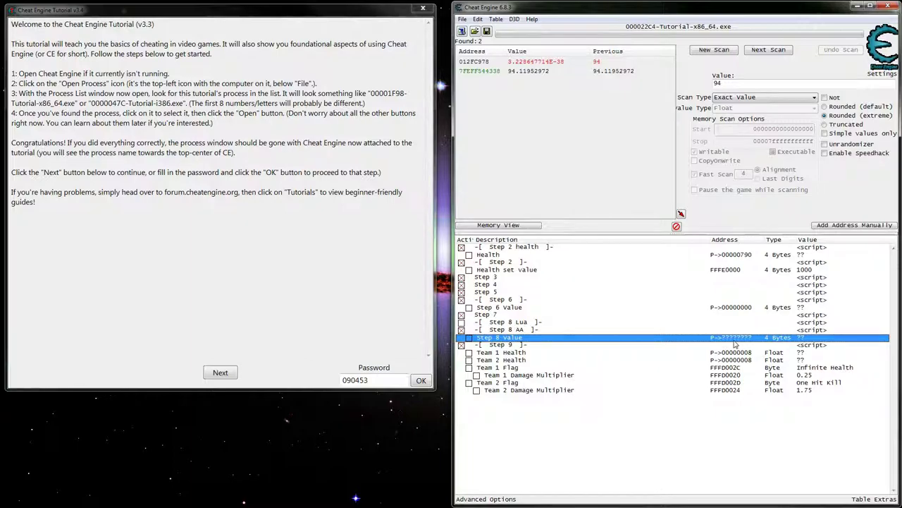
click(733, 308)
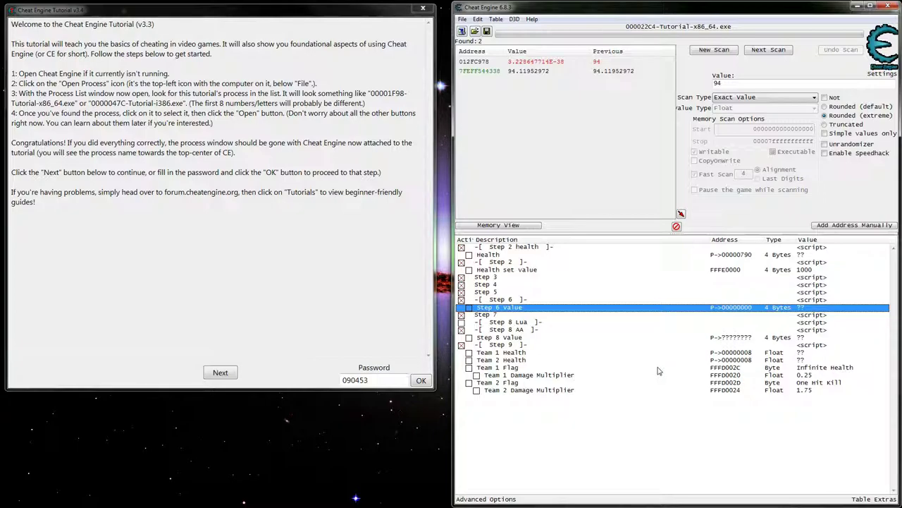
click(514, 354)
click(559, 383)
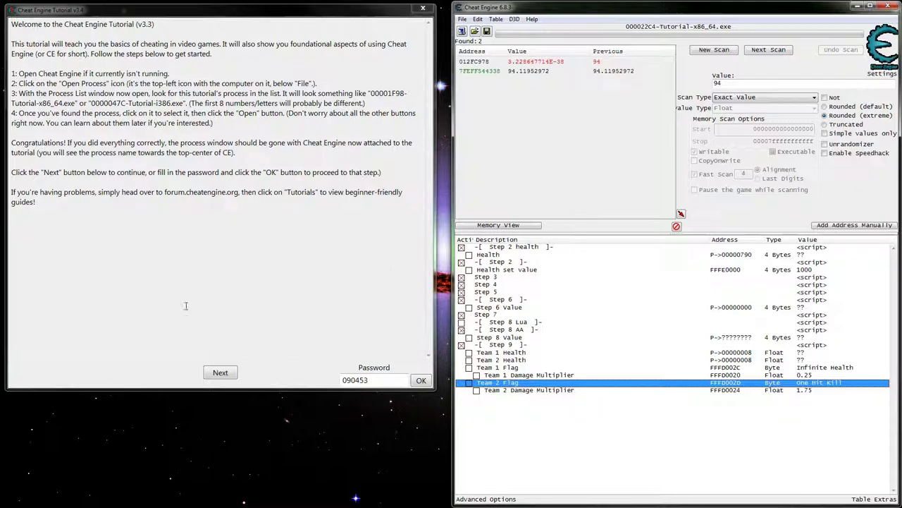
Advance the tutorial to Step 2, take one hit there and continue to Step 3.
click(220, 372)
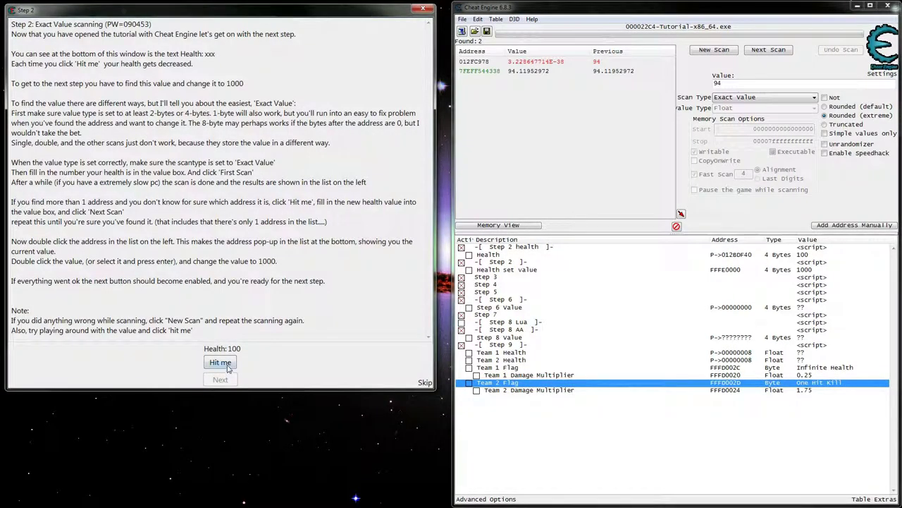
click(228, 366)
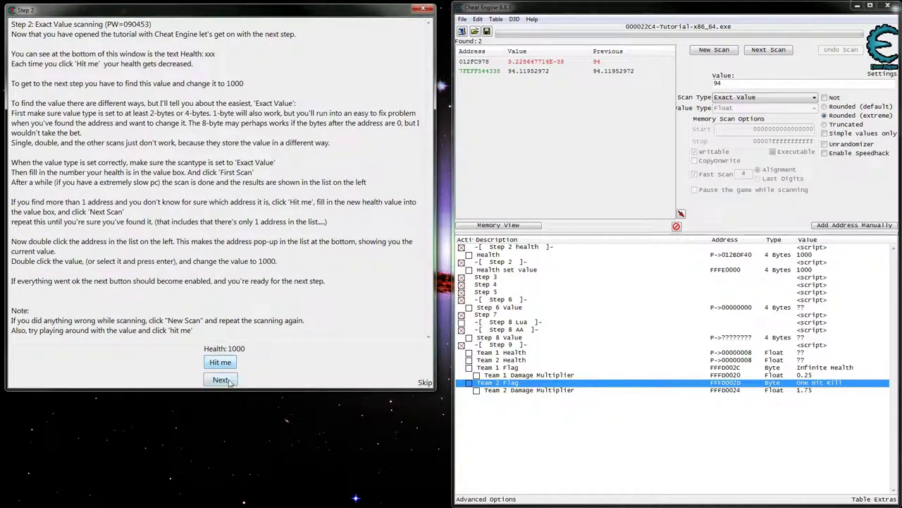
click(228, 381)
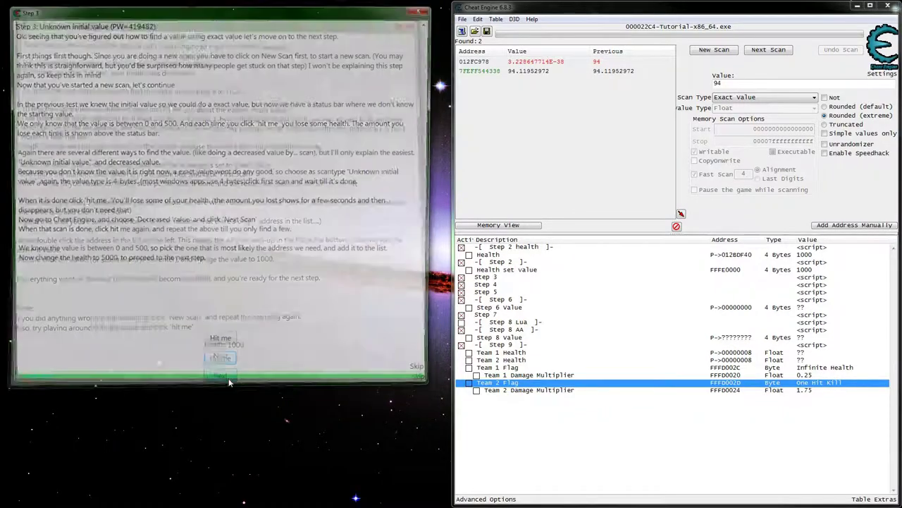
Complete tutorial Steps 3, 4 and 5 with the active scripts, changing the value once in Step 5, and continue to Step 6.
click(221, 379)
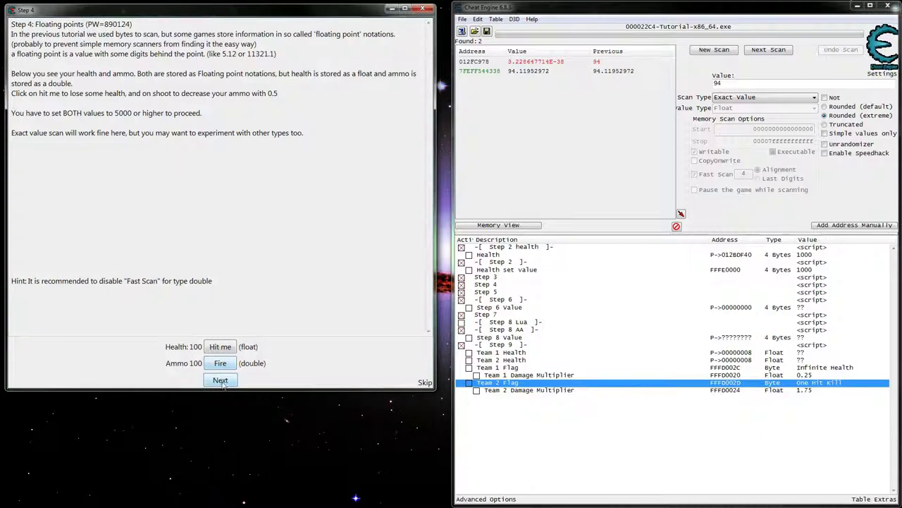
click(224, 383)
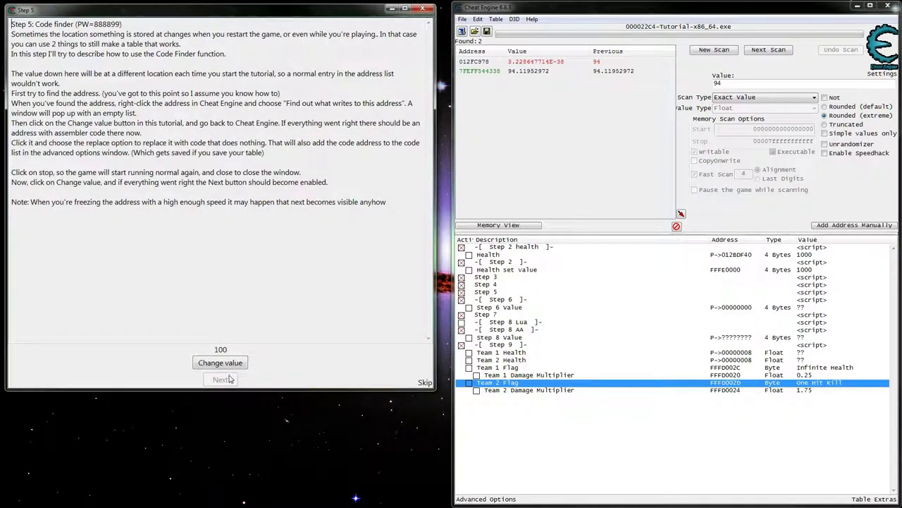
click(230, 367)
click(223, 382)
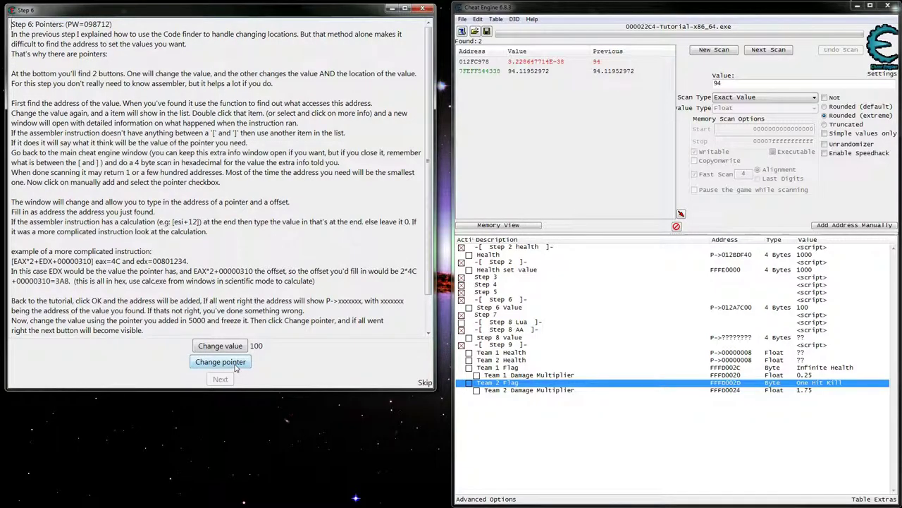
Set the Step 6 Value entry to 5000 and freeze it.
double_click(827, 313)
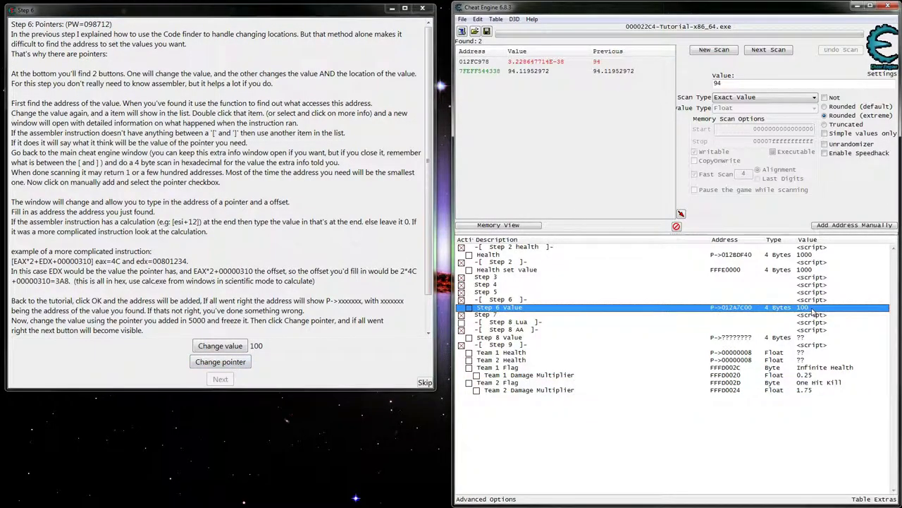
text(5000)
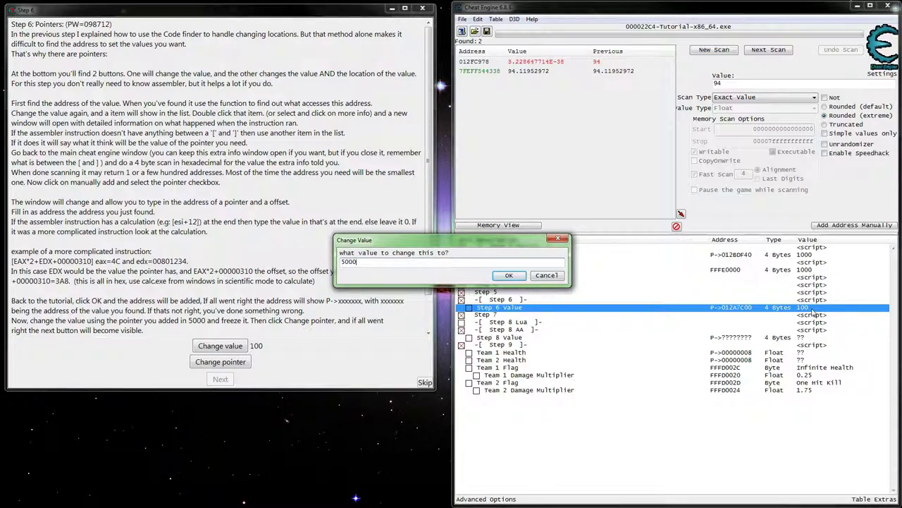
key(Return)
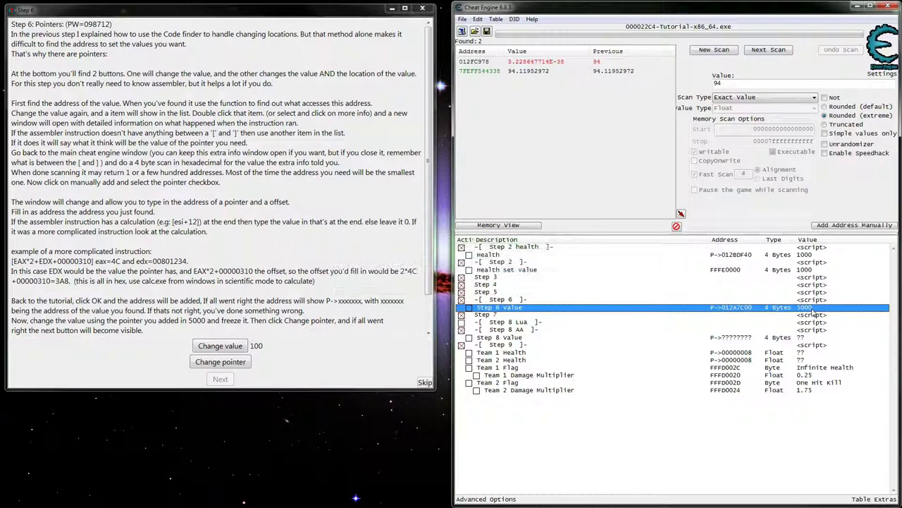
click(818, 338)
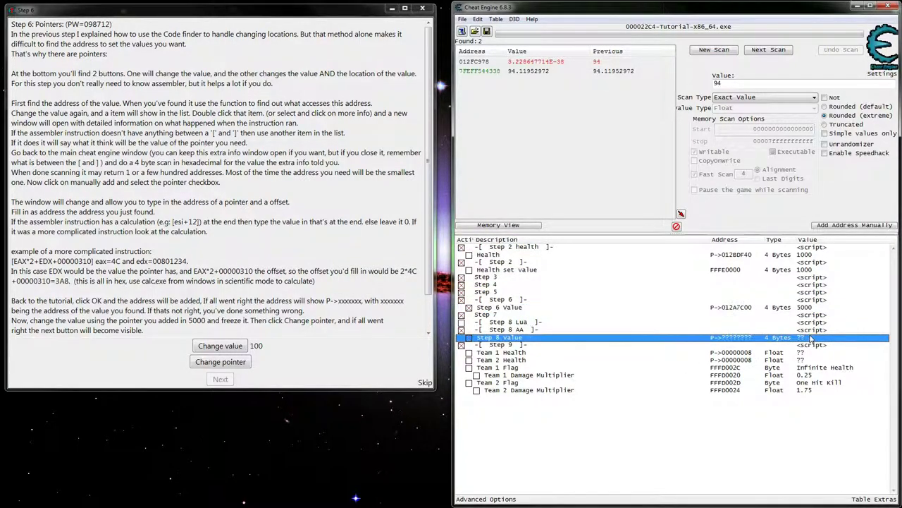
Change the pointer in tutorial Step 6 to finish it, and complete Step 7 with one hit to reach Step 8.
click(220, 367)
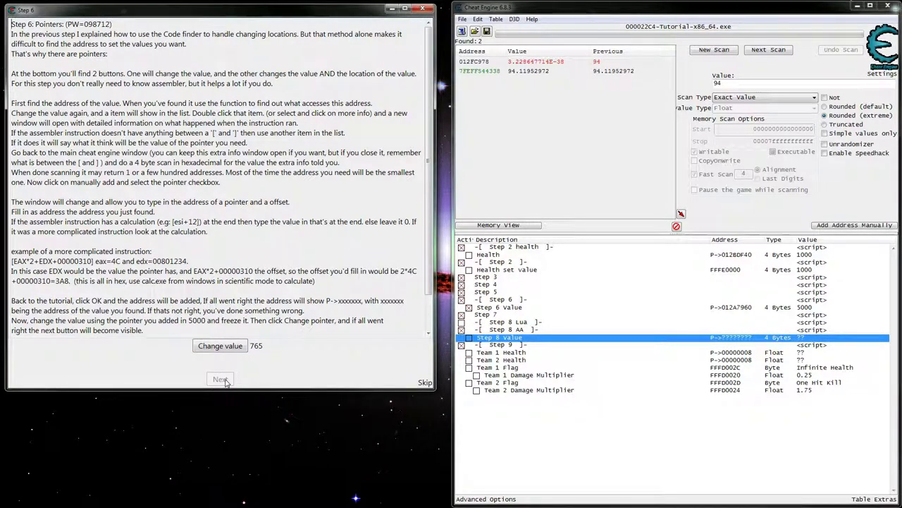
click(222, 380)
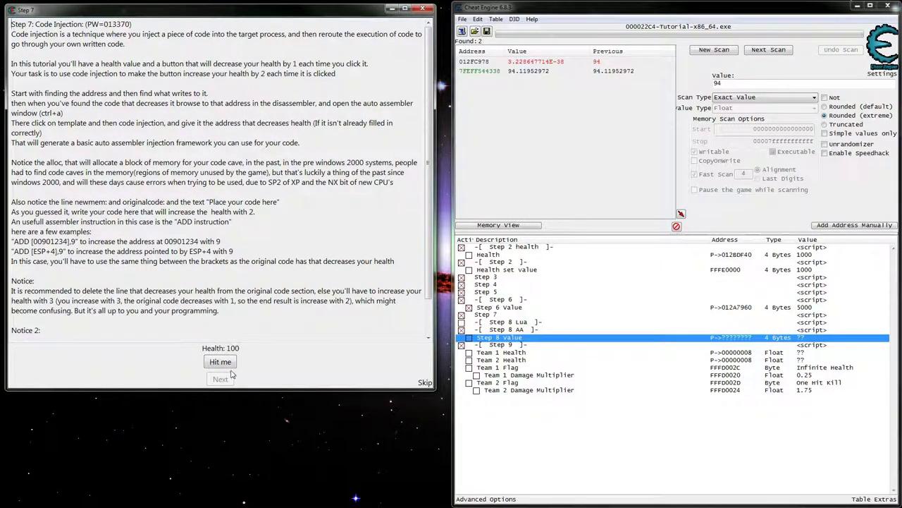
click(228, 363)
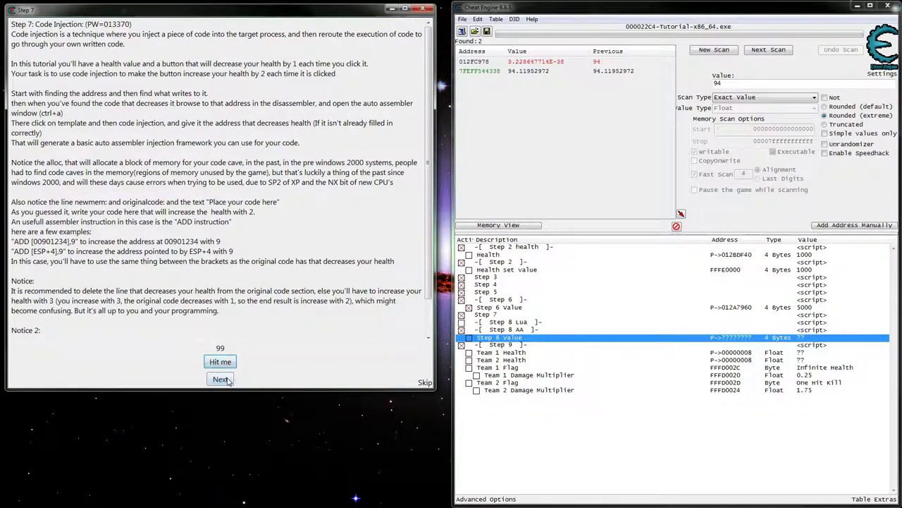
click(221, 380)
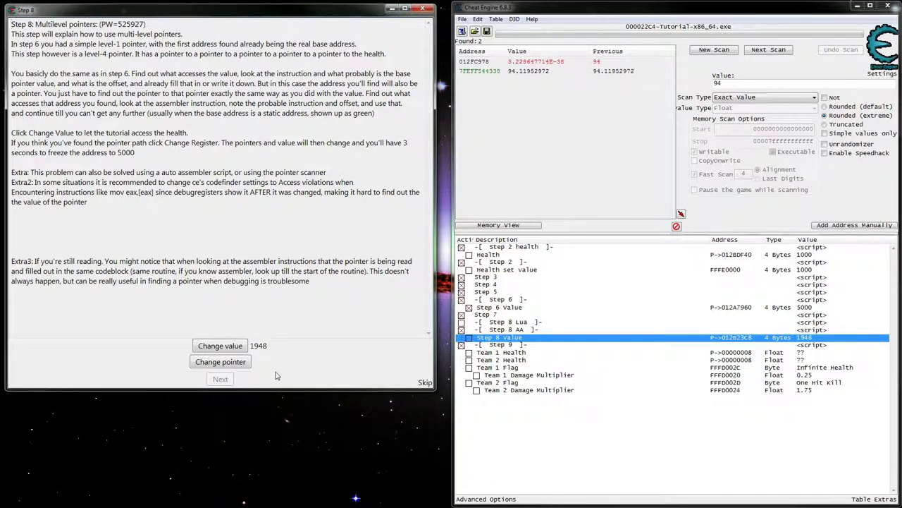
Set the Step 8 Value entry to 5000 with the value frozen, and change the pointer in tutorial Step 8.
double_click(809, 337)
text(5000)
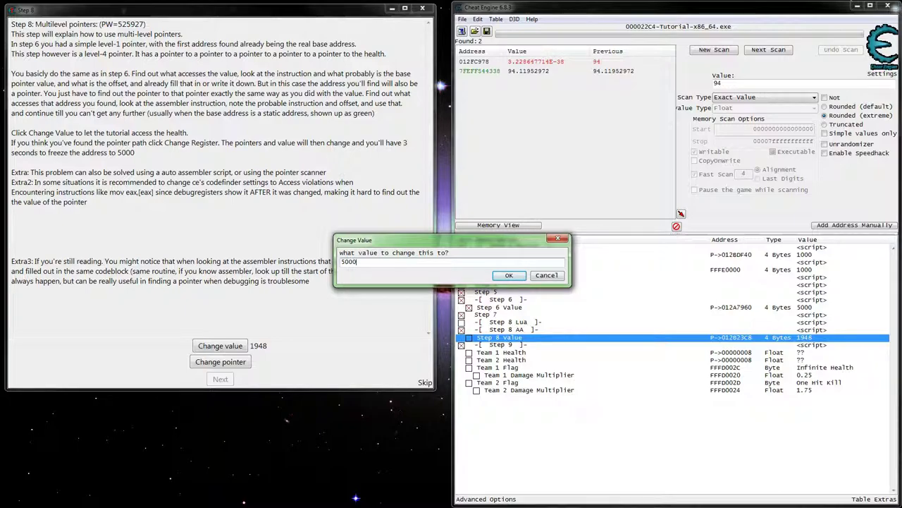
key(Return)
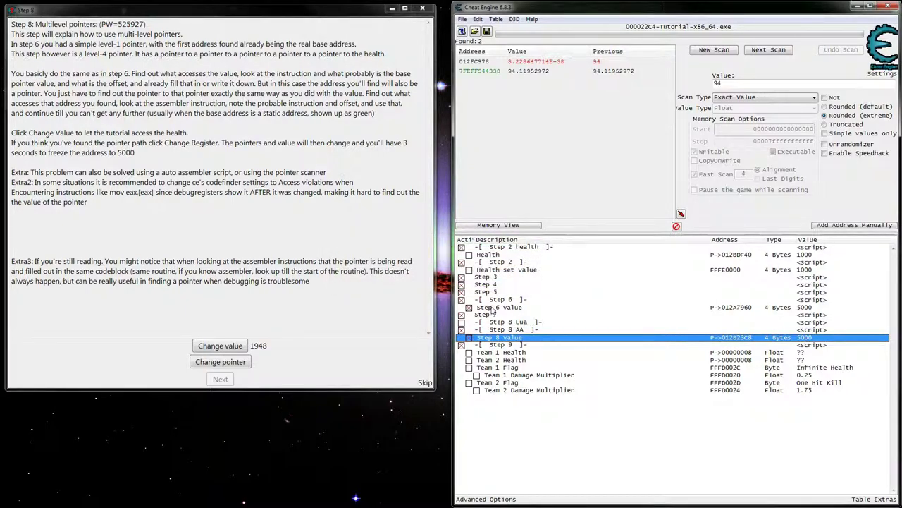
click(491, 308)
click(495, 337)
click(220, 362)
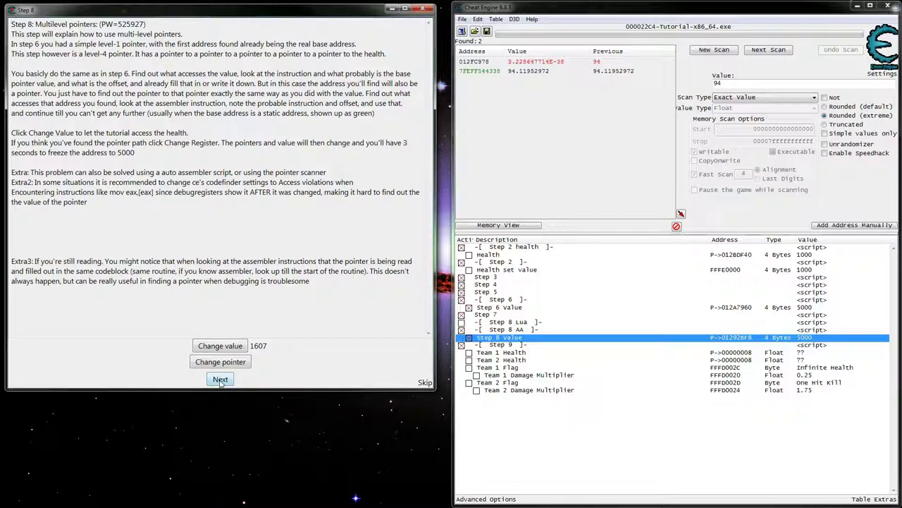
Advance the tutorial to Step 9, restart the game with autoplay, and continue past Step 9.
click(221, 380)
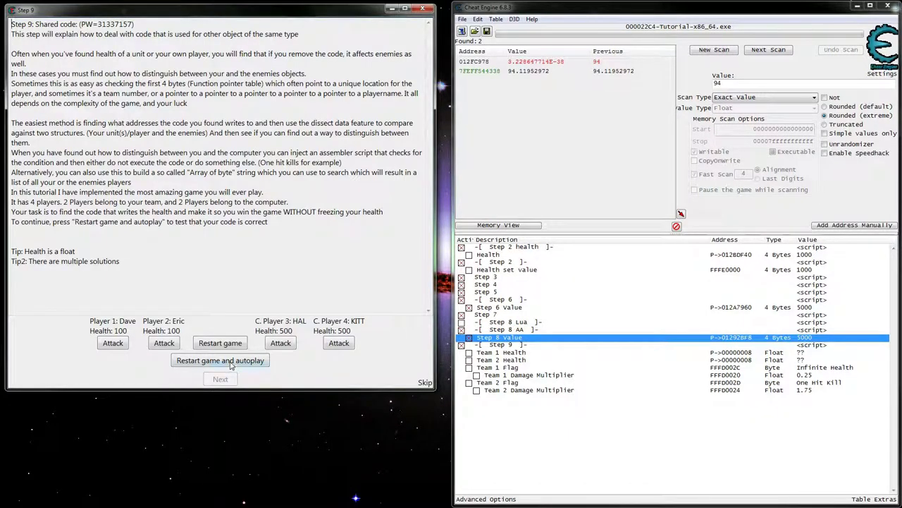
click(227, 362)
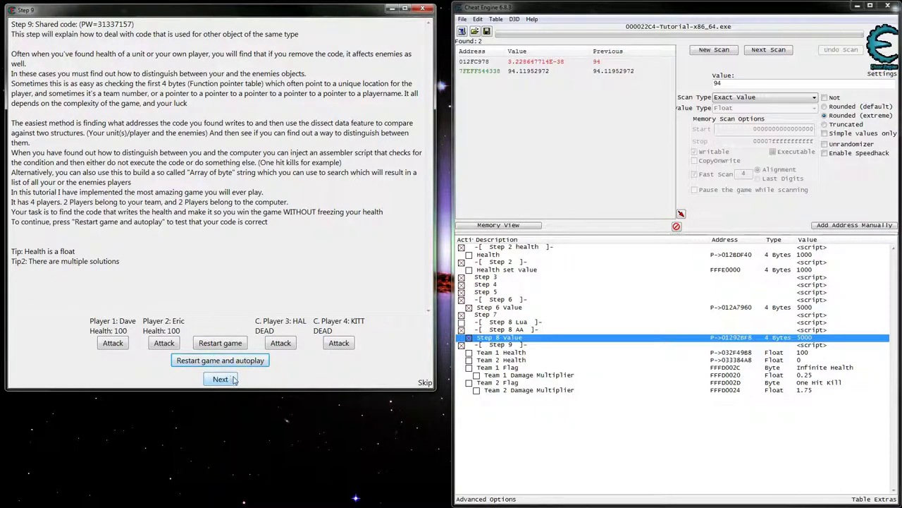
click(235, 380)
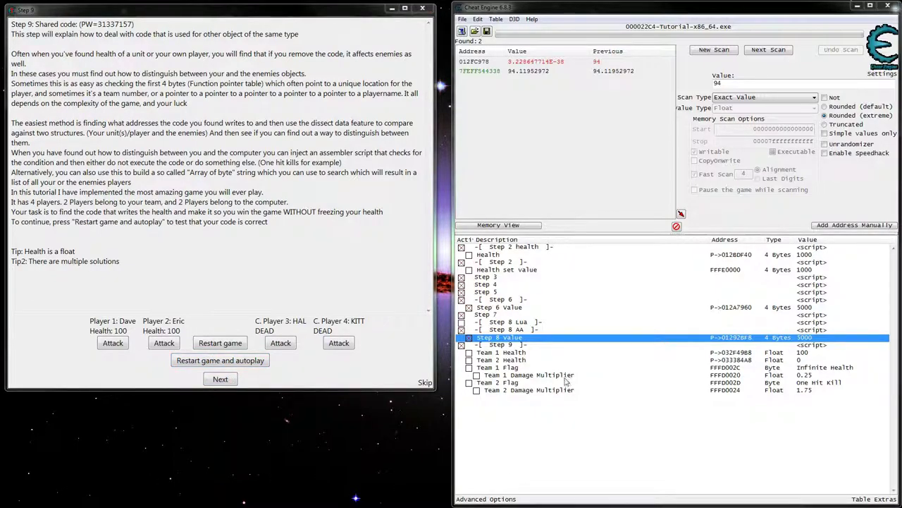
Deactivate every active script in the cheat table, working from Step 9 up to Step 2 health.
click(463, 346)
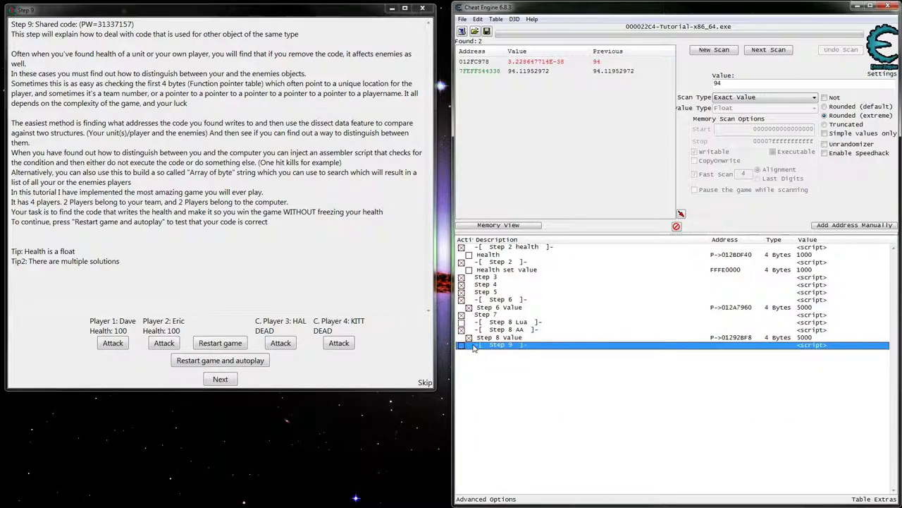
click(474, 330)
click(474, 338)
click(462, 330)
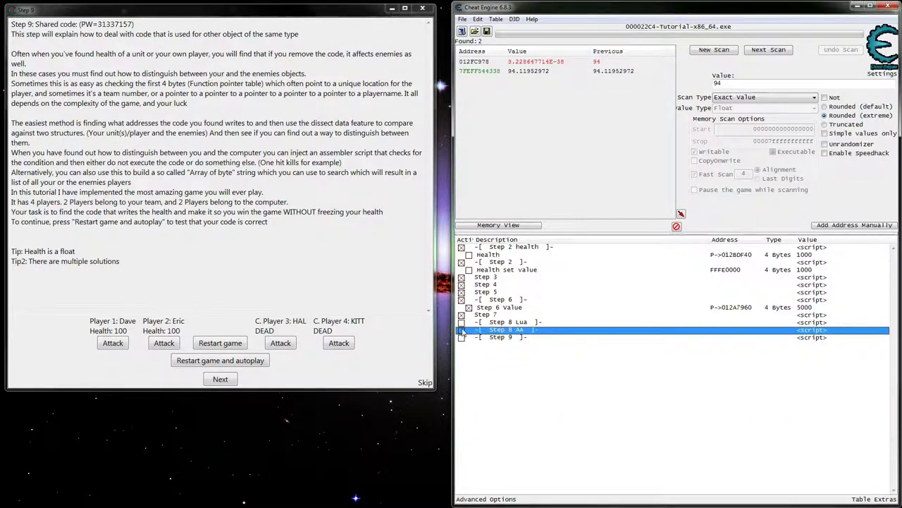
click(462, 315)
click(469, 307)
click(461, 299)
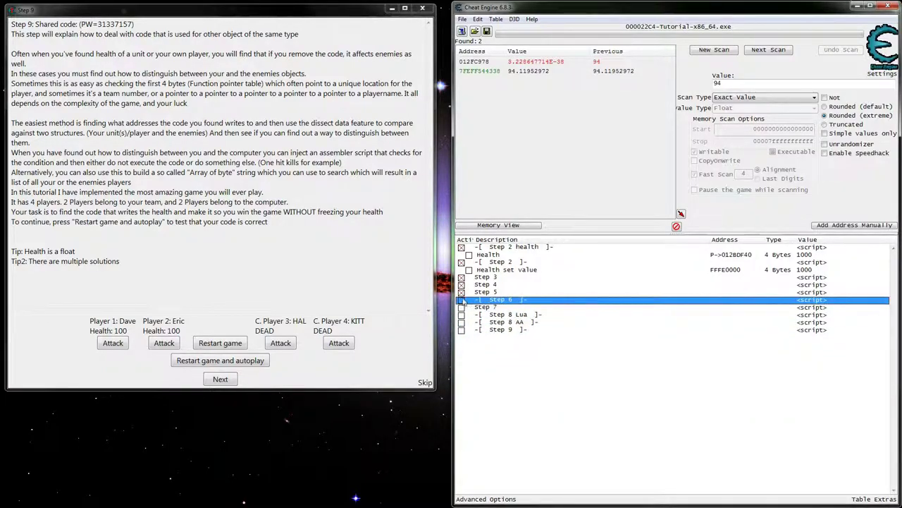
click(462, 292)
click(462, 284)
click(462, 277)
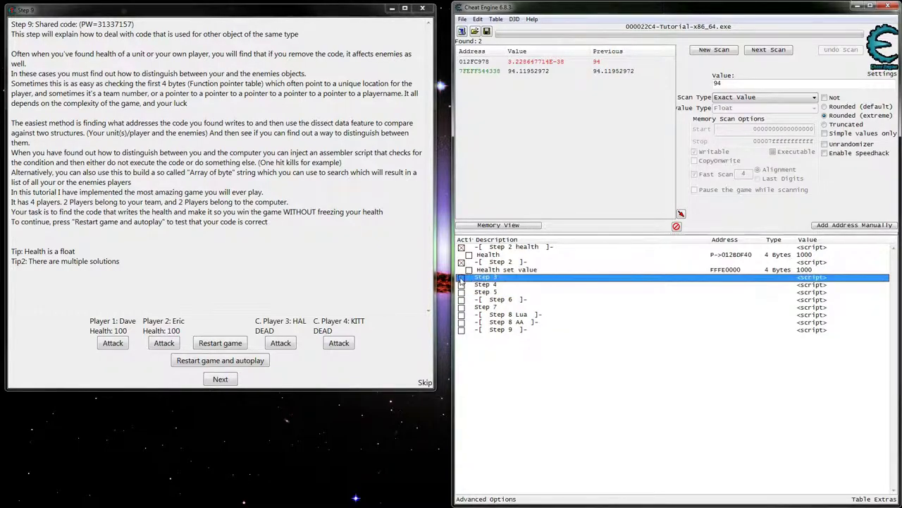
click(461, 261)
click(461, 247)
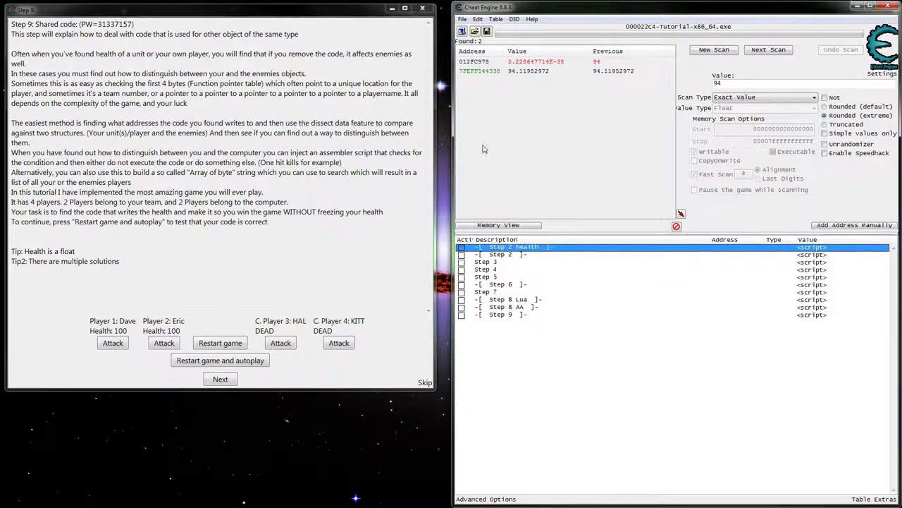
Save the table over both Tutorial-x86_64.bak.CT and Tutorial-x86_64.CT, replacing the existing files.
click(486, 33)
double_click(576, 88)
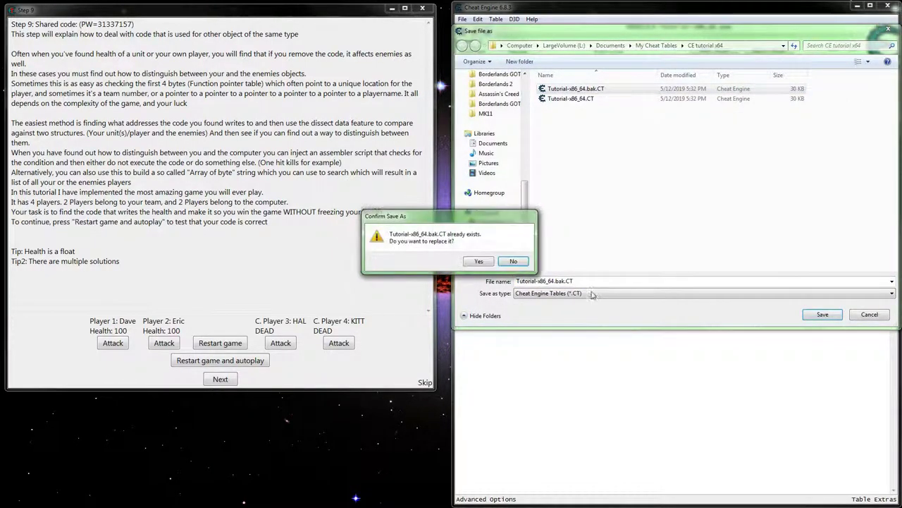
click(479, 261)
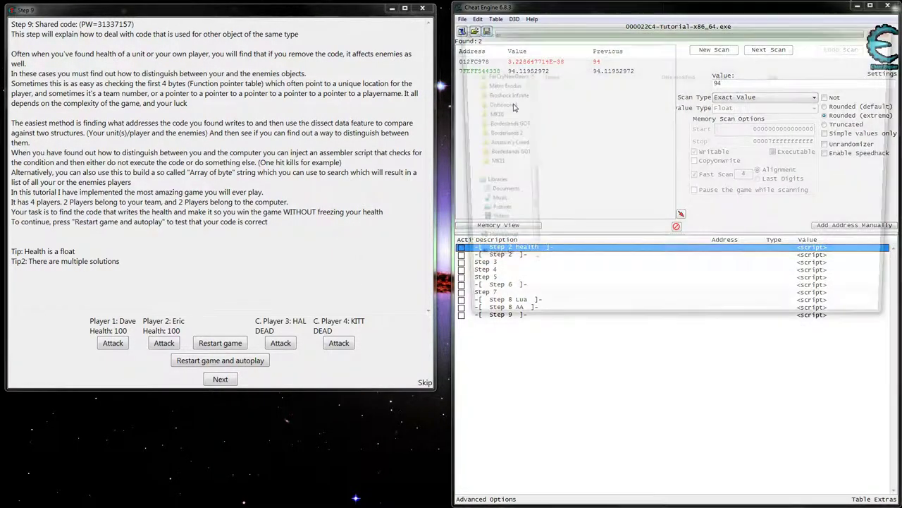
double_click(571, 99)
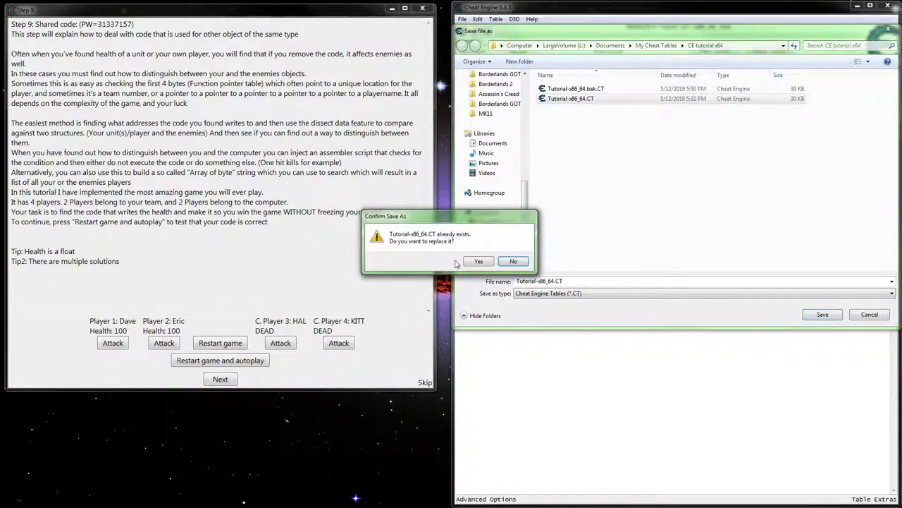
click(479, 260)
Start another save of the table and create and open a folder named vers inside CE tutorial x64.
click(487, 33)
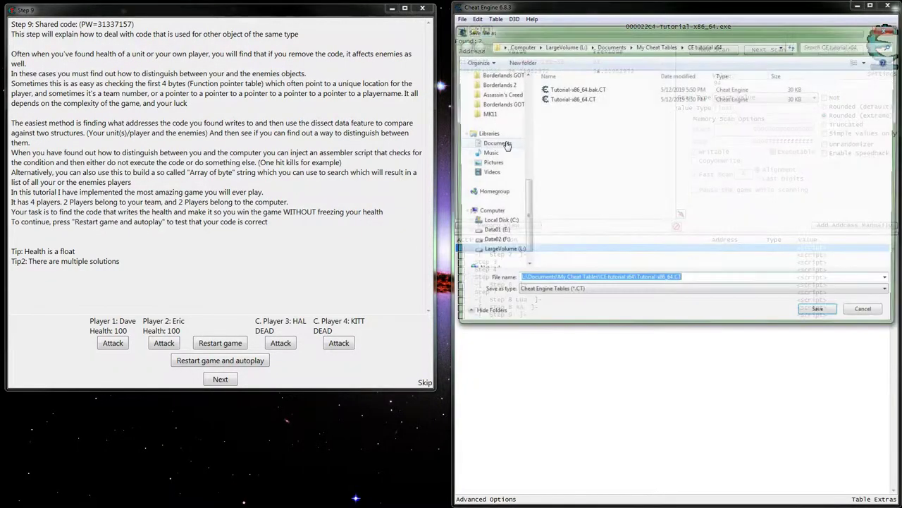
right_click(592, 206)
mouse_move(656, 304)
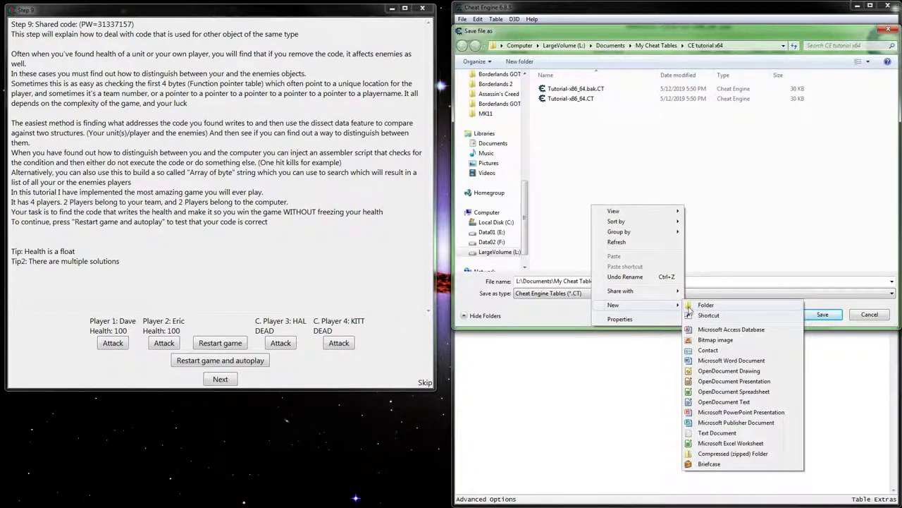
click(698, 306)
text(vers)
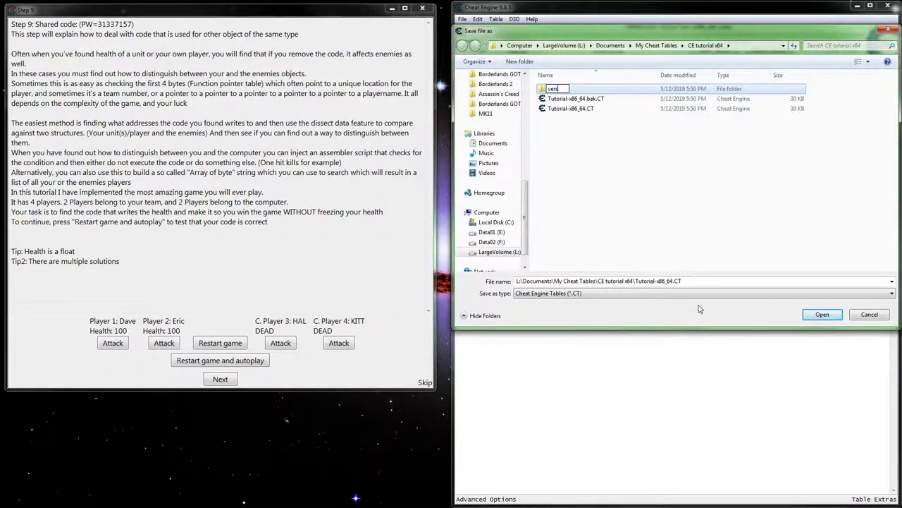
key(Return)
key(Return)
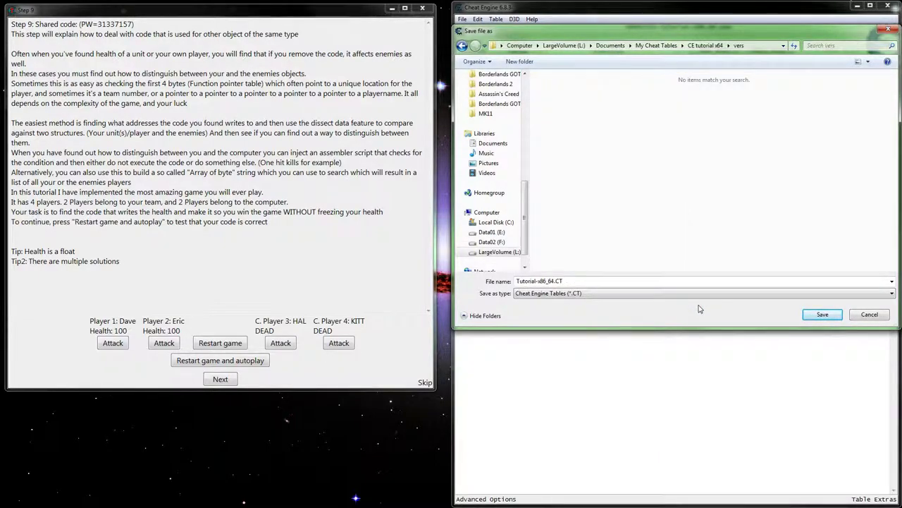
Save a versioned copy of the table in the vers folder as Tutorial-x86_64.[v1.0.1].CT.
double_click(590, 281)
click(559, 281)
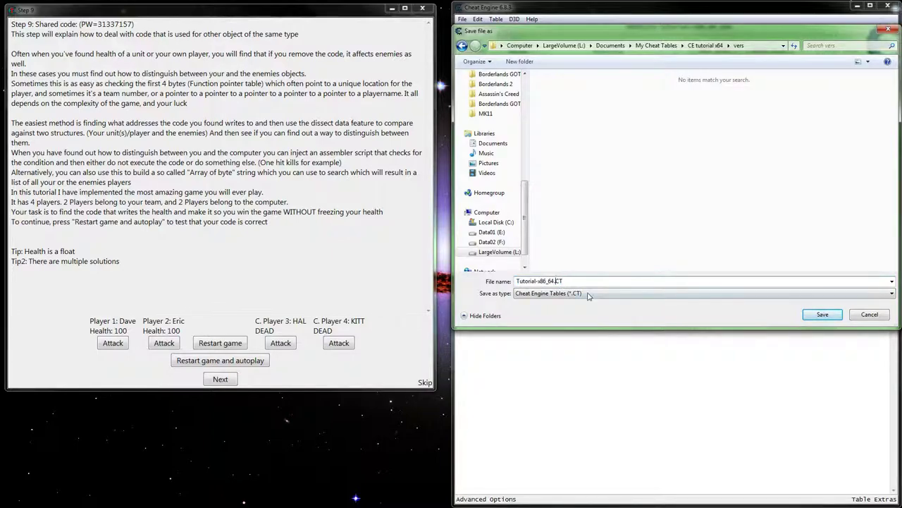
text([1.0.0)
click(557, 280)
text(v)
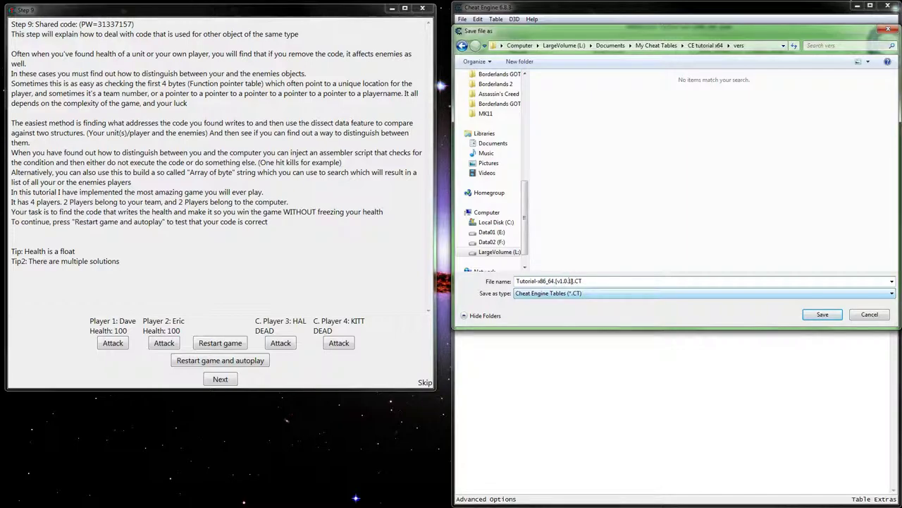
key(Return)
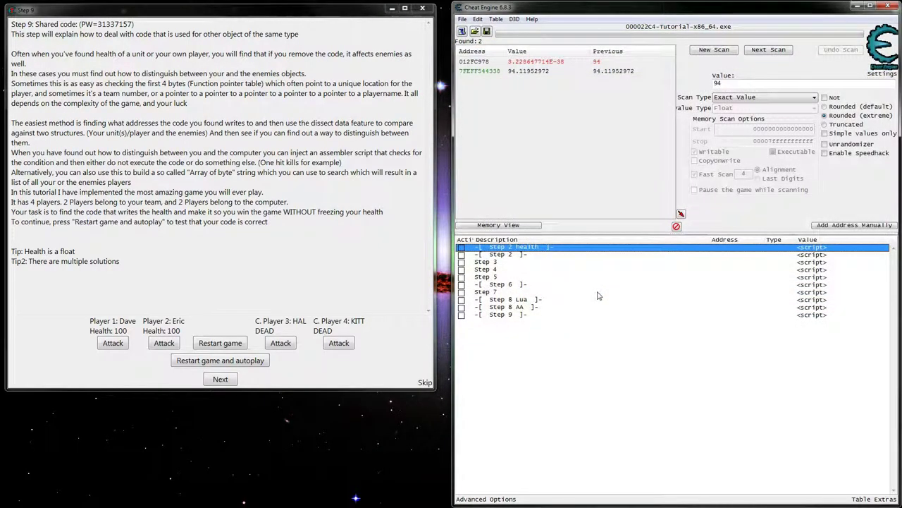
click(604, 284)
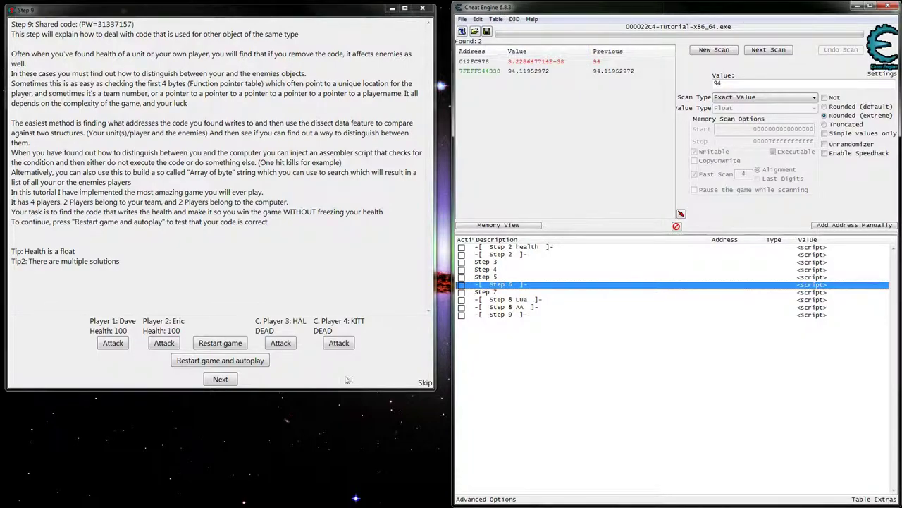
Open the data/structure dissection from the memory viewer and look over the player structure and the available structure commands.
click(499, 225)
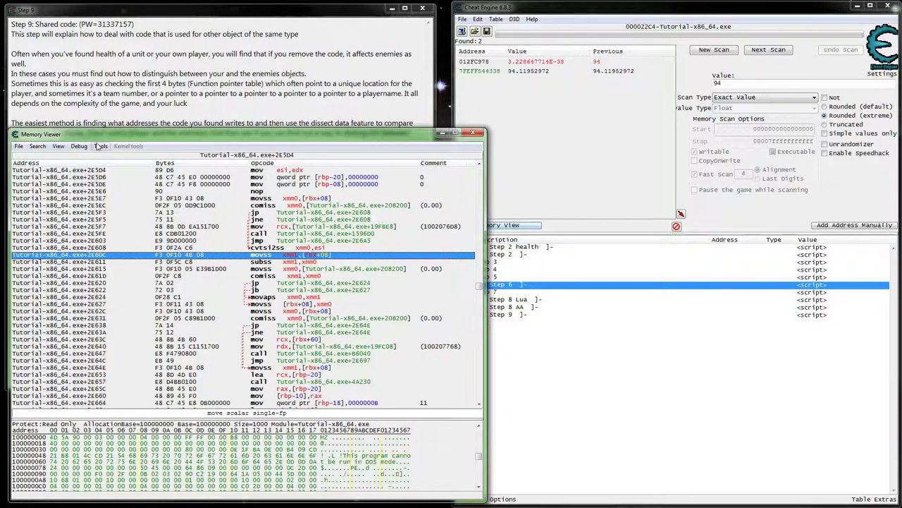
click(100, 146)
click(134, 216)
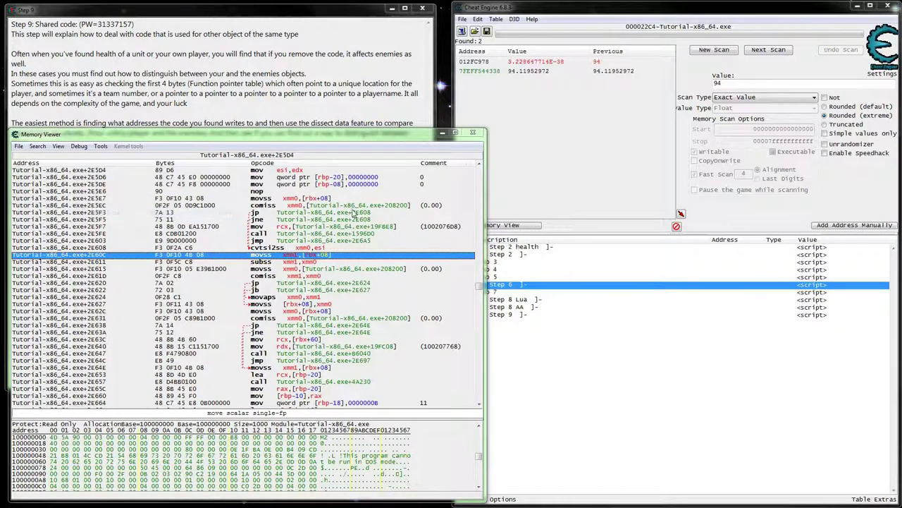
click(102, 148)
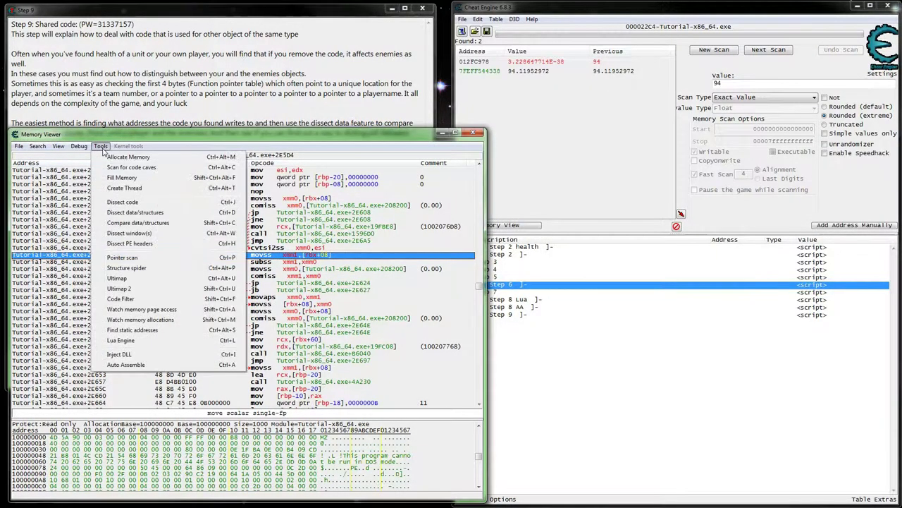
click(133, 216)
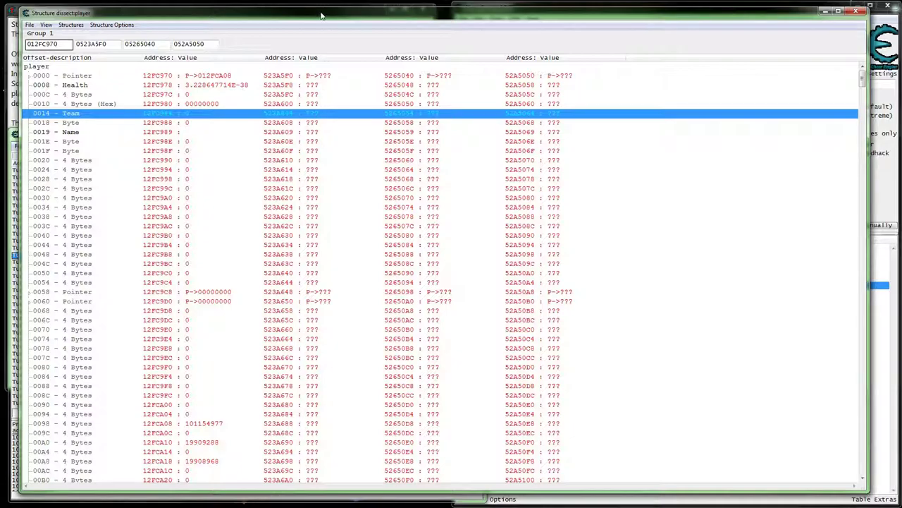
click(262, 76)
click(109, 25)
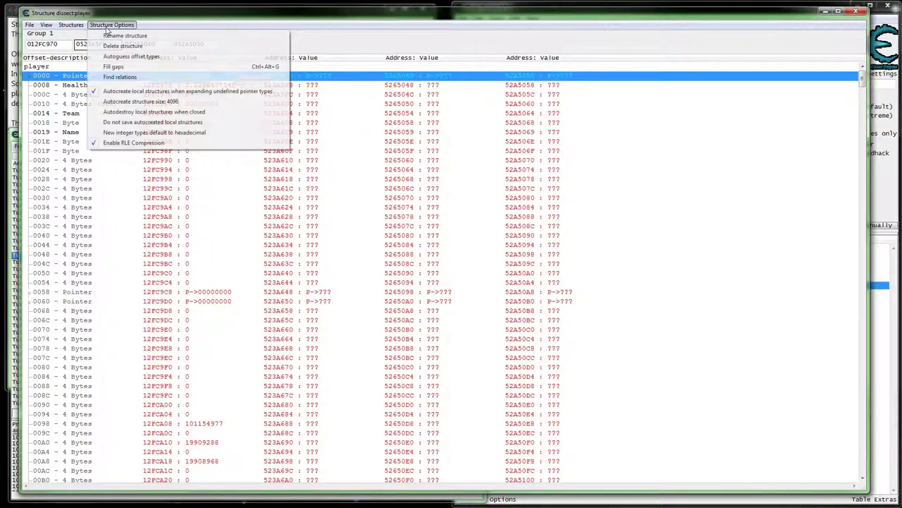
mouse_move(72, 26)
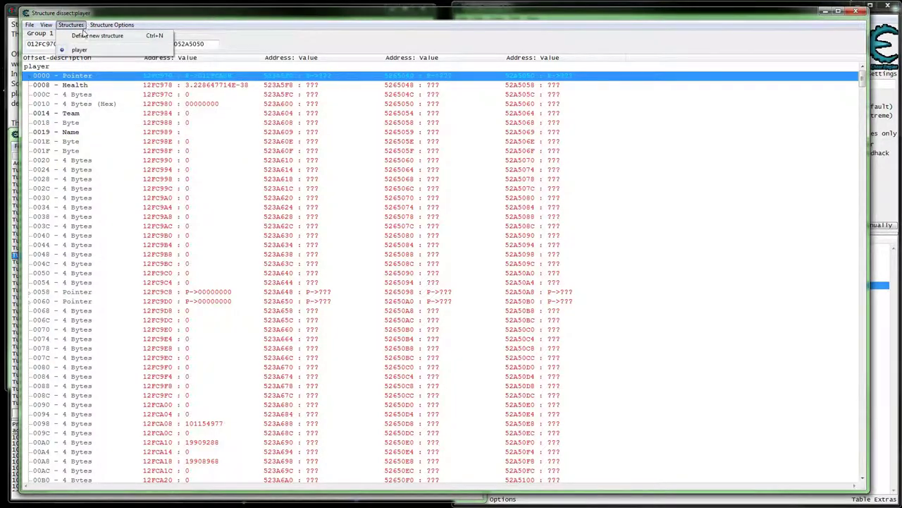
click(143, 22)
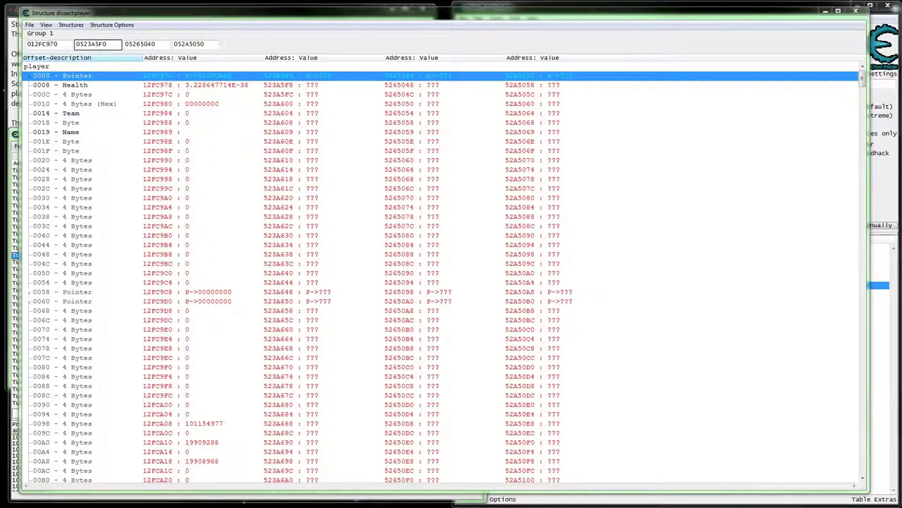
In Sublime Text, examine the player structure and Lua script sections of Tutorial-x86_64.[v1.0.1].CT, and close the editor.
key(super+Left)
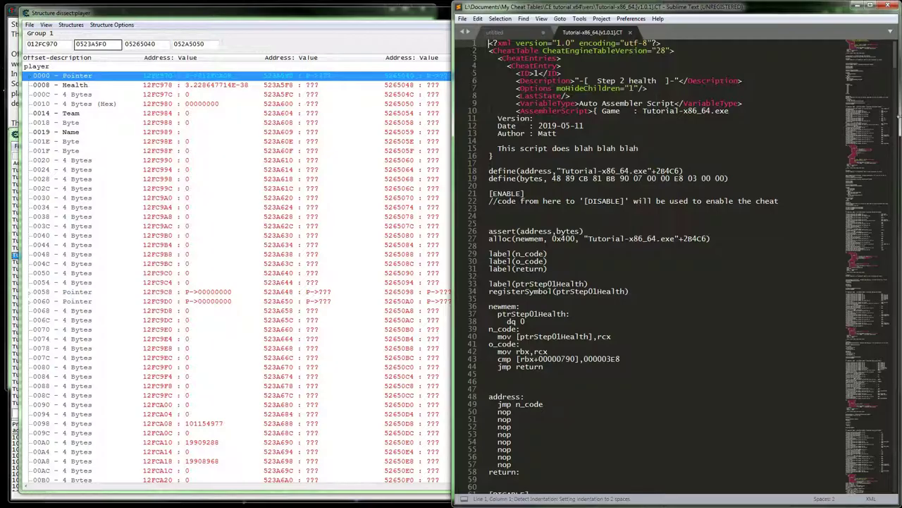
drag(872, 75, 850, 448)
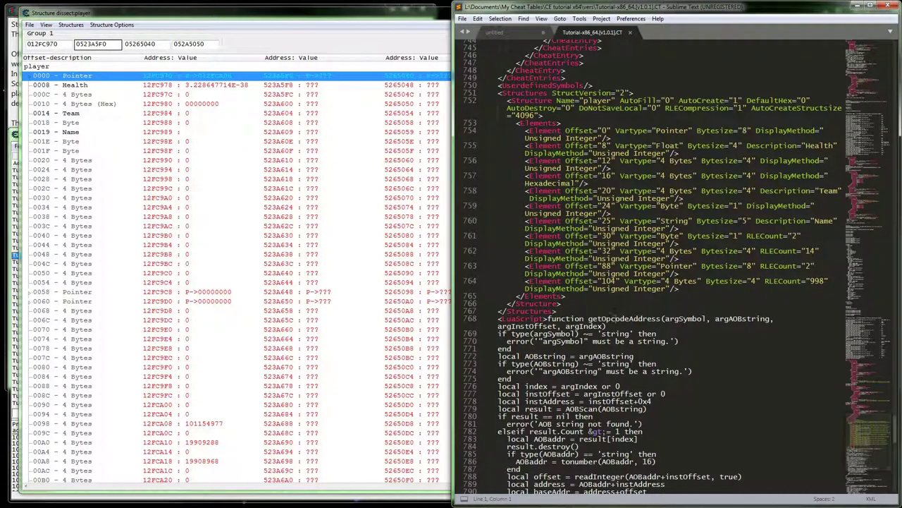
click(591, 311)
click(591, 296)
scroll(598, 281, down, 10)
scroll(596, 276, up, 4)
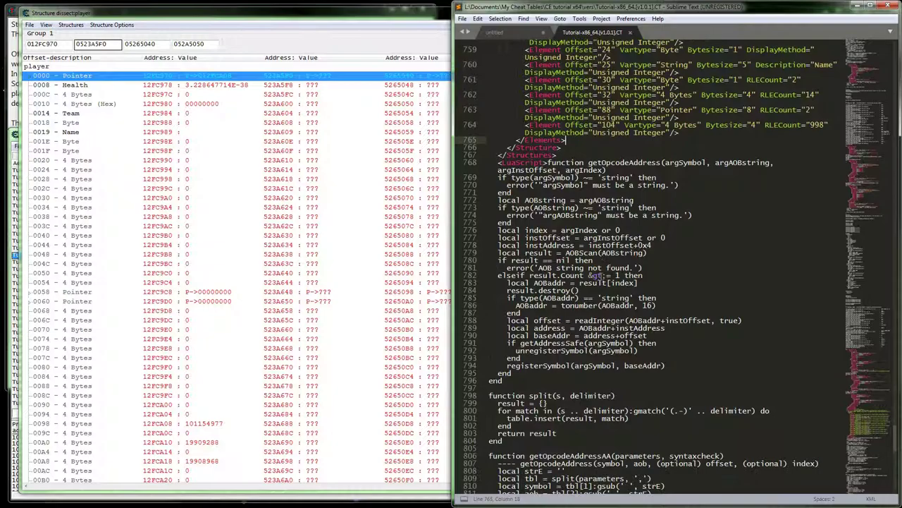
scroll(598, 276, down, 3)
scroll(875, 439, up, 5)
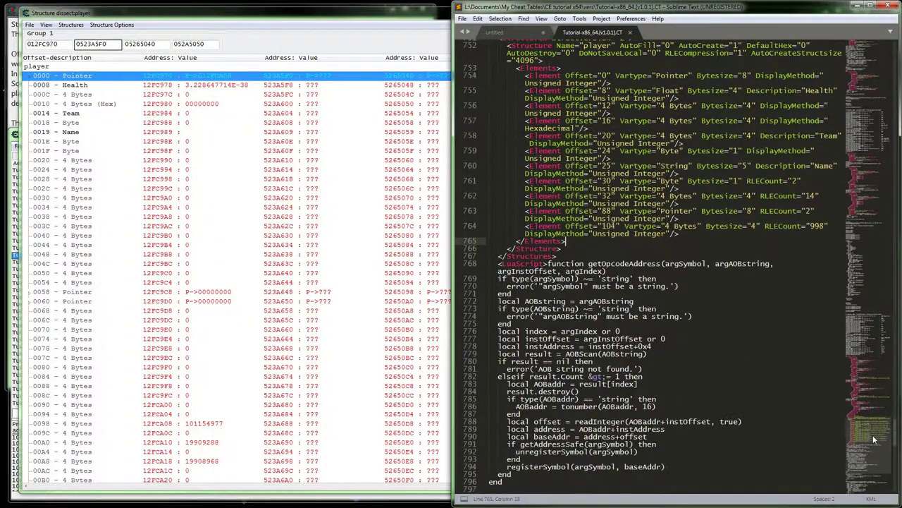
scroll(874, 438, down, 10)
scroll(880, 415, up, 20)
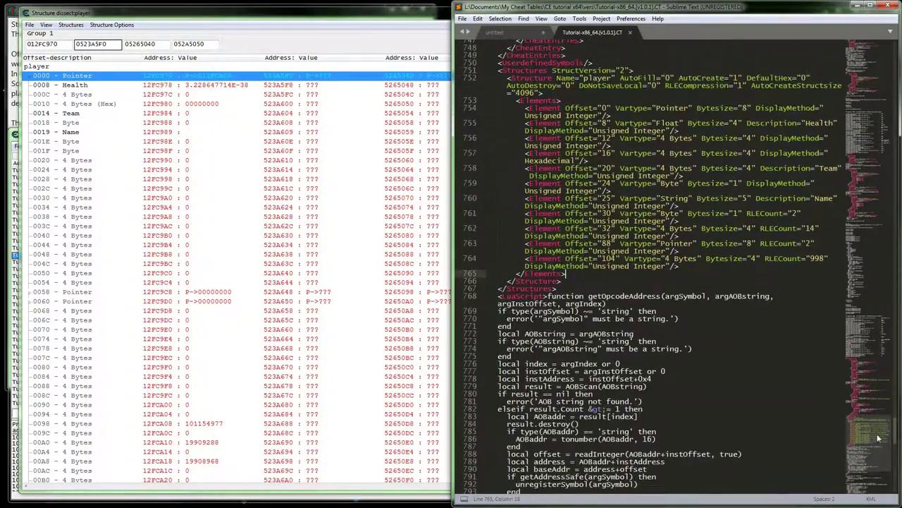
click(890, 6)
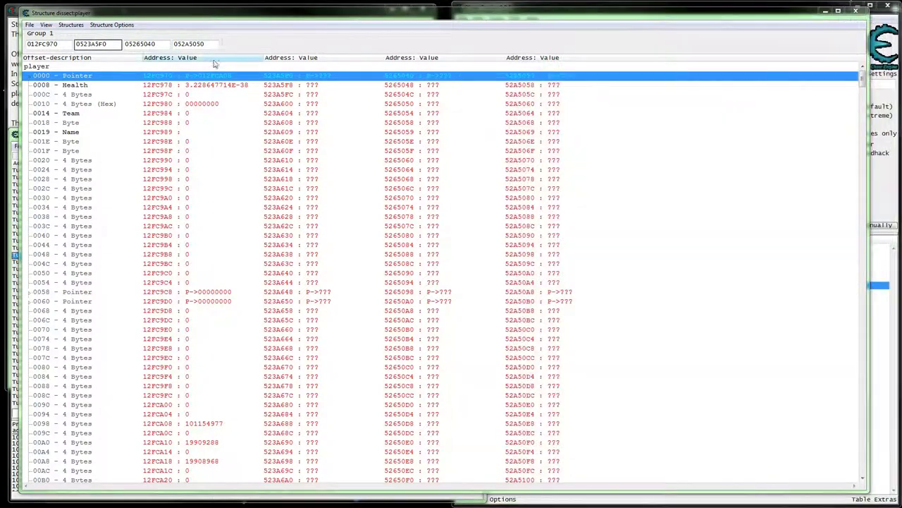
Request deletion of all defined structures, decline the confirmation, and close the structure dissection window.
click(70, 24)
mouse_move(108, 27)
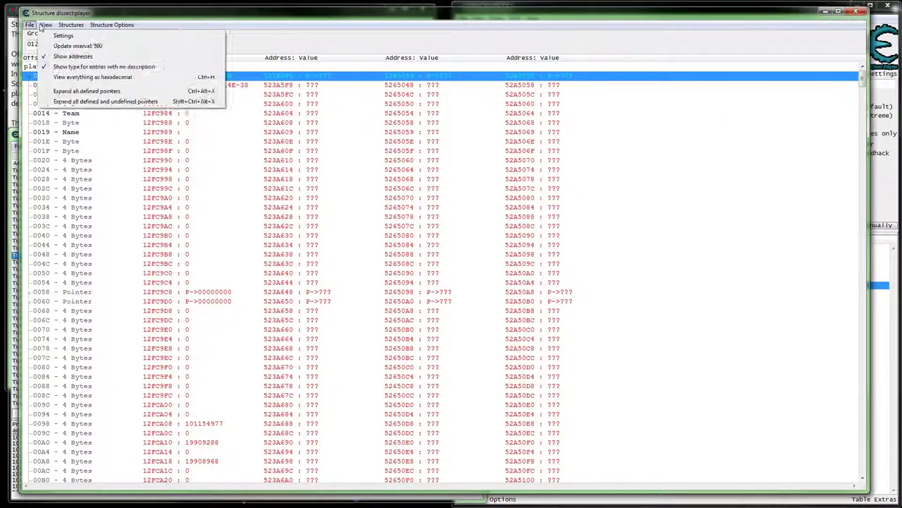
mouse_move(32, 26)
click(44, 46)
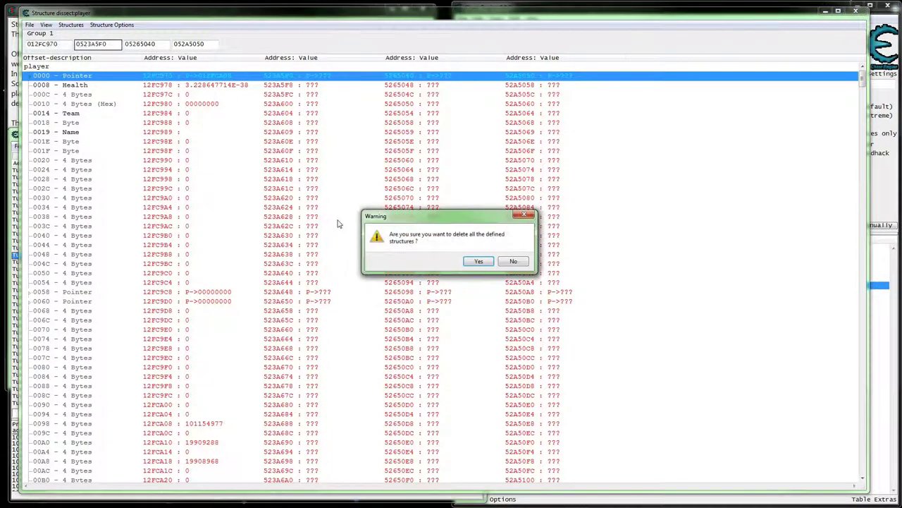
click(504, 265)
click(856, 12)
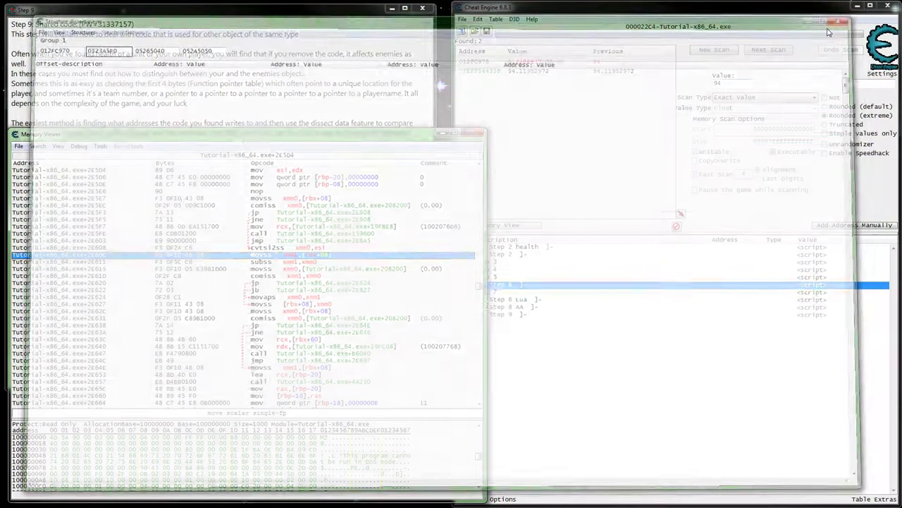
Save the table again as Tutorial-x86_64.[v1.0.1].CT in the vers folder, replacing the existing file.
click(551, 141)
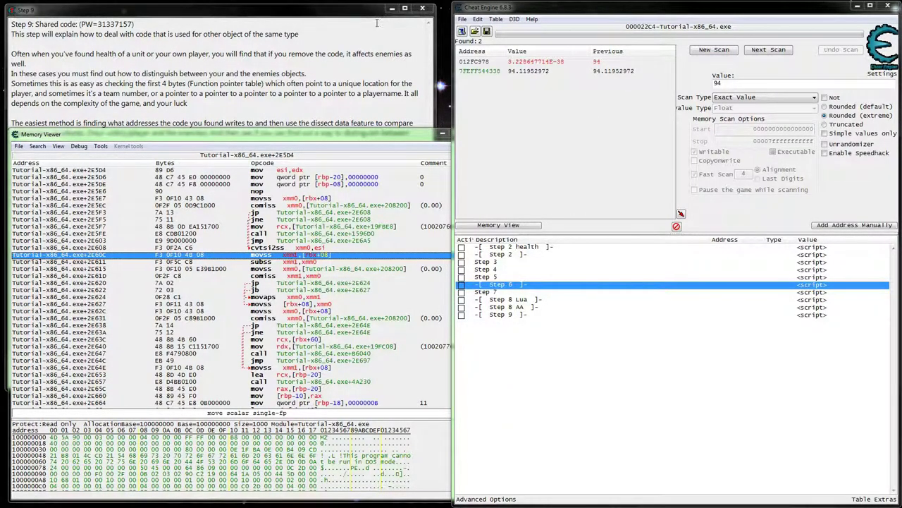
click(488, 33)
key(Return)
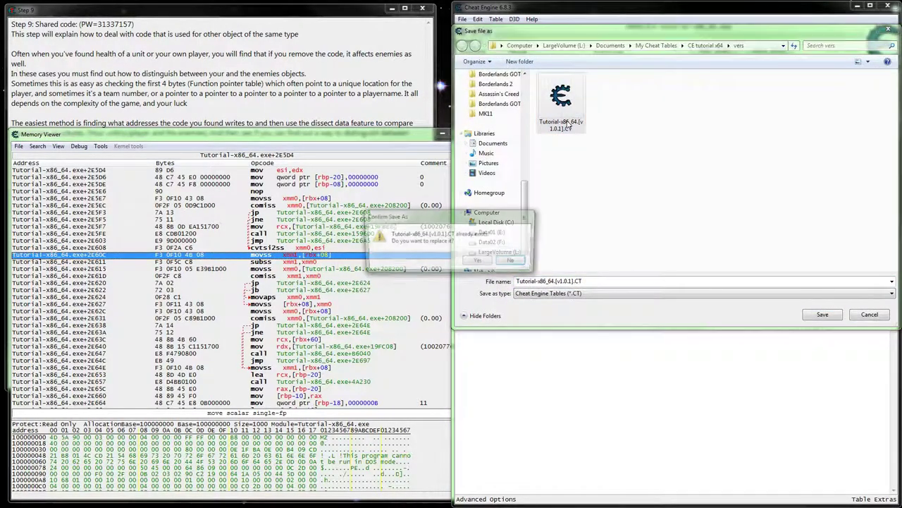
click(478, 262)
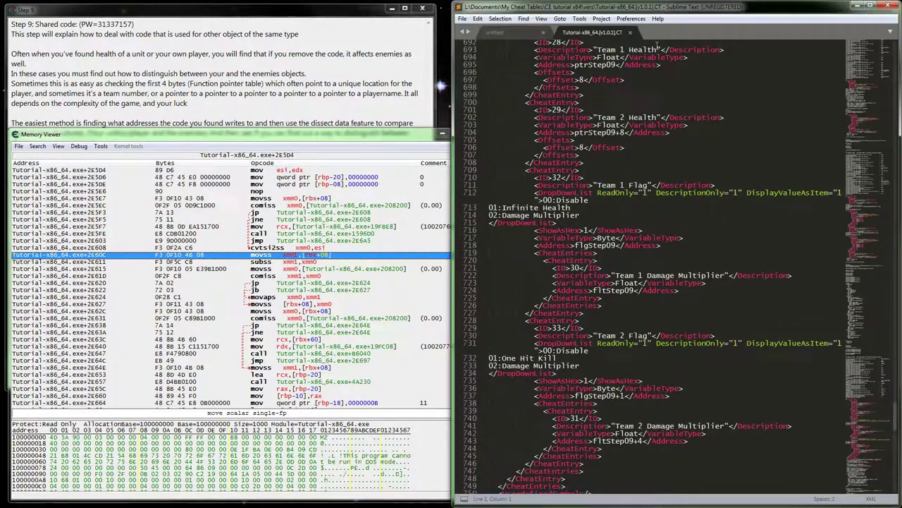
In Sublime Text, check the resaved Tutorial-x86_64.[v1.0.1].CT between the last cheat entries and the Lua script, and close the file.
click(855, 379)
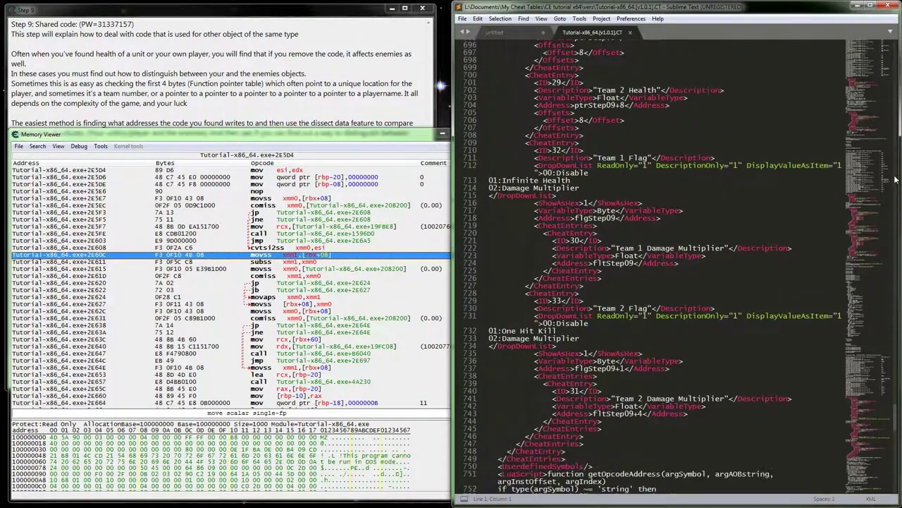
drag(866, 305, 867, 462)
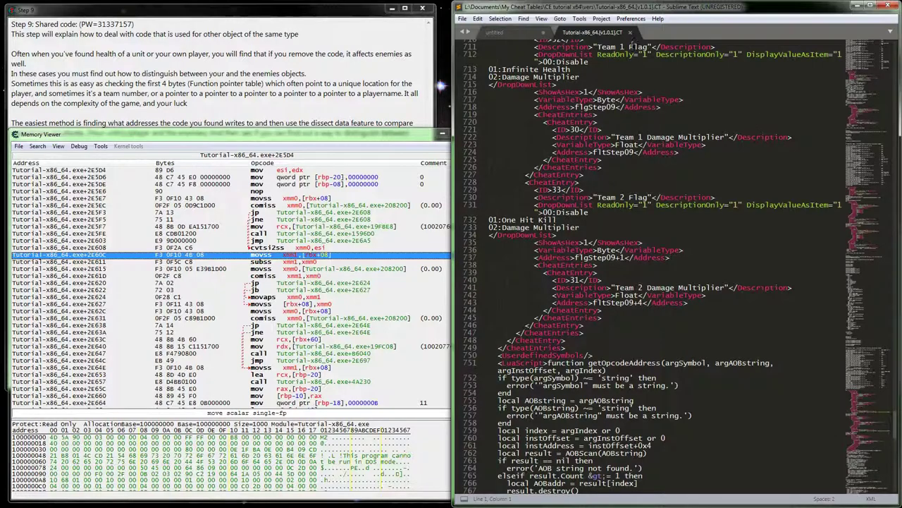
click(630, 33)
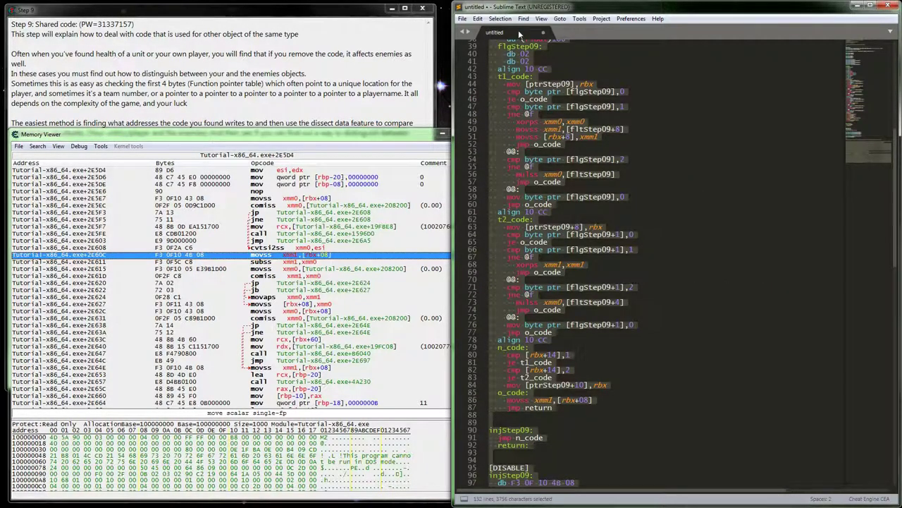
Discard the untitled script without saving it and exit the text editor.
click(544, 34)
click(462, 293)
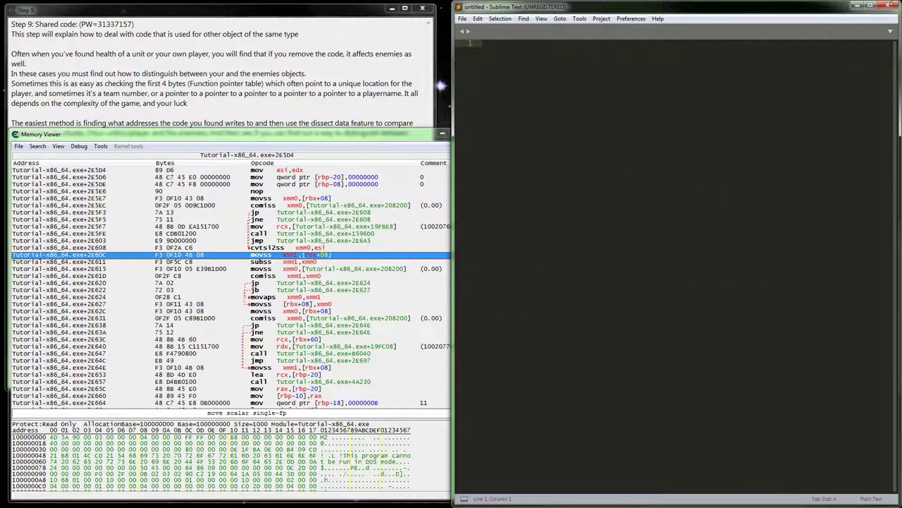
click(887, 5)
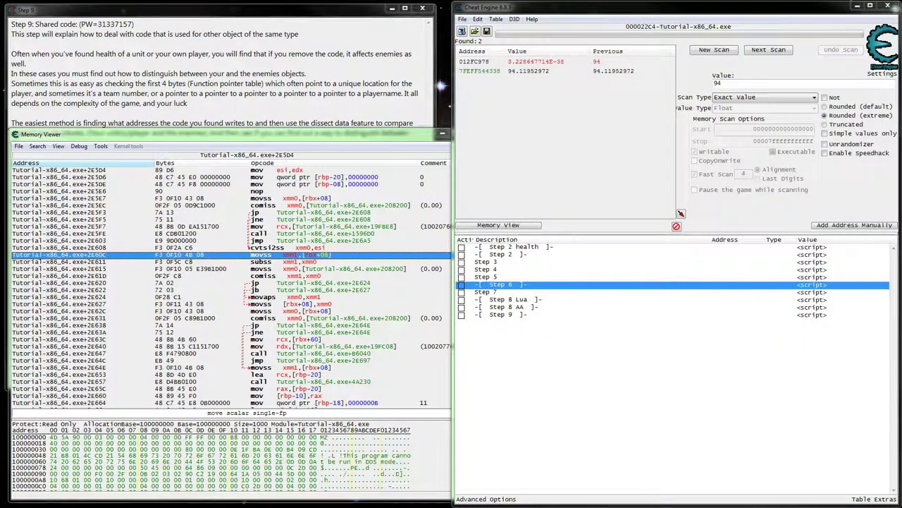
Look at the user-defined symbols list from the memory viewer and close the symbol configuration.
click(37, 146)
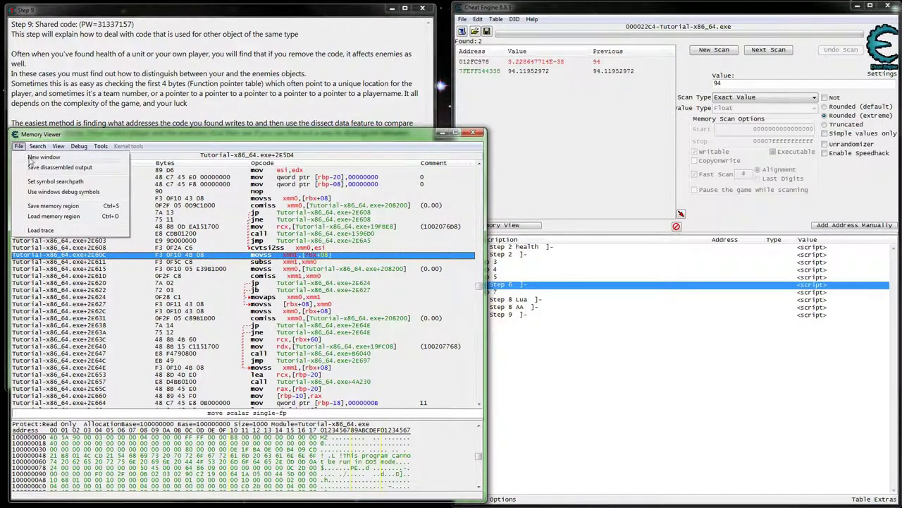
click(59, 146)
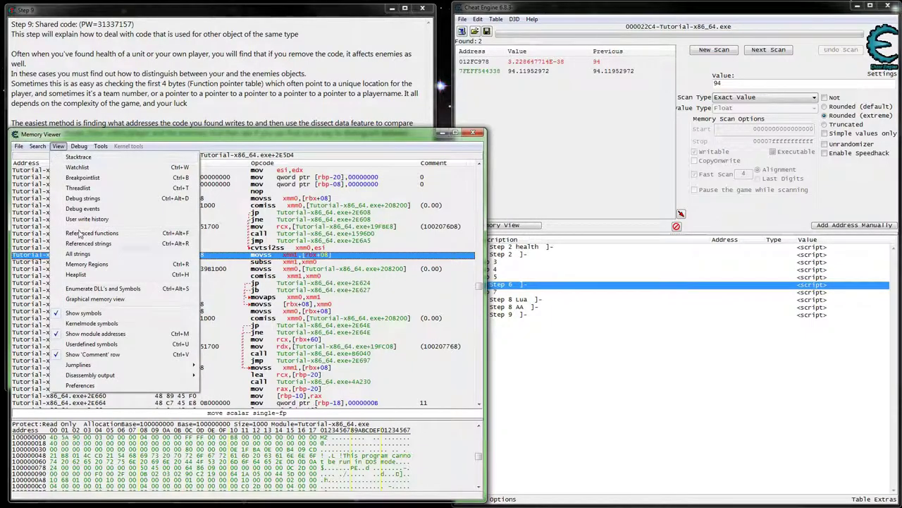
click(90, 344)
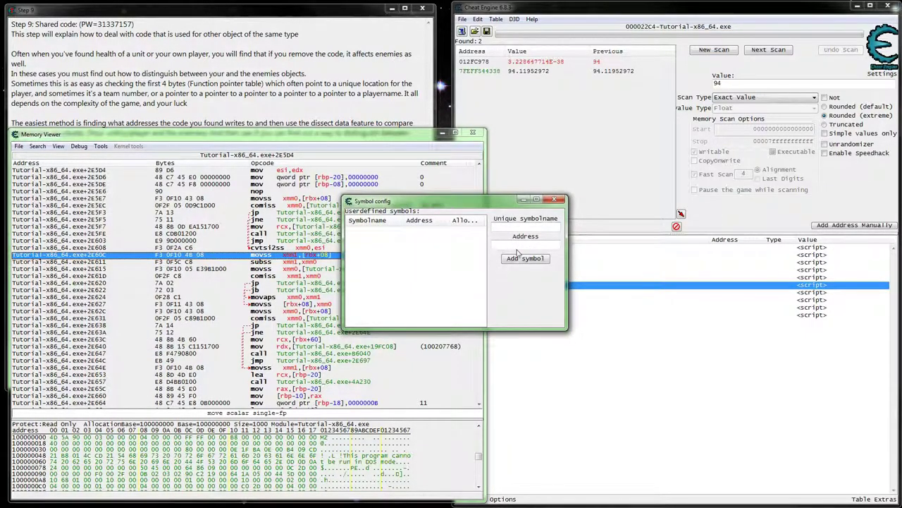
click(556, 199)
Reset the scanner with a new scan to clear the found addresses.
click(541, 212)
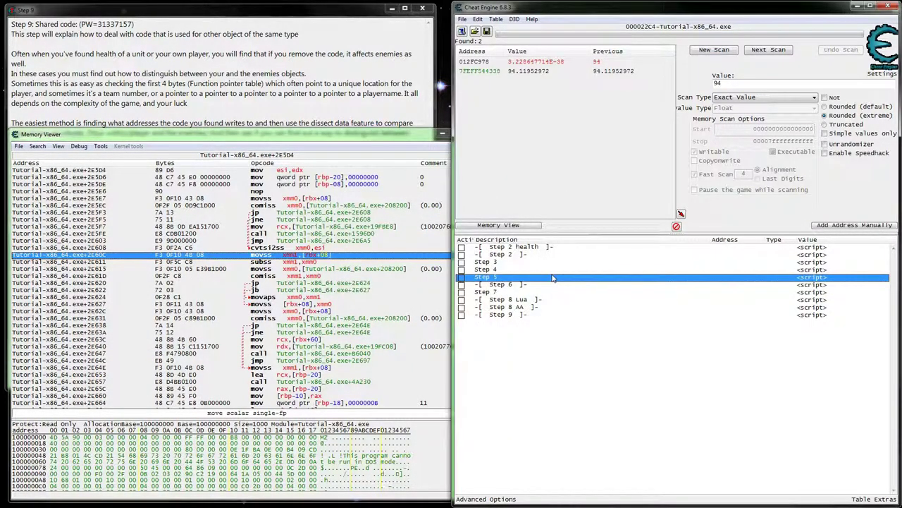
click(714, 50)
click(491, 350)
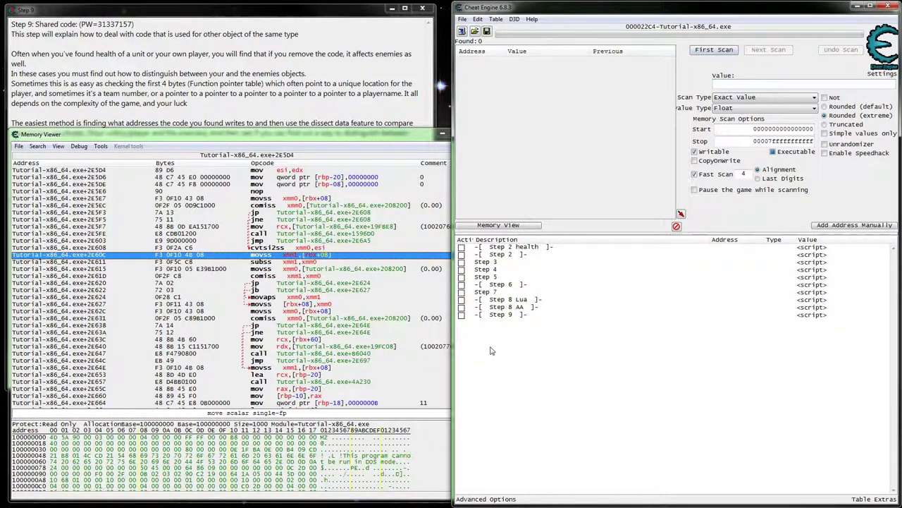
click(531, 315)
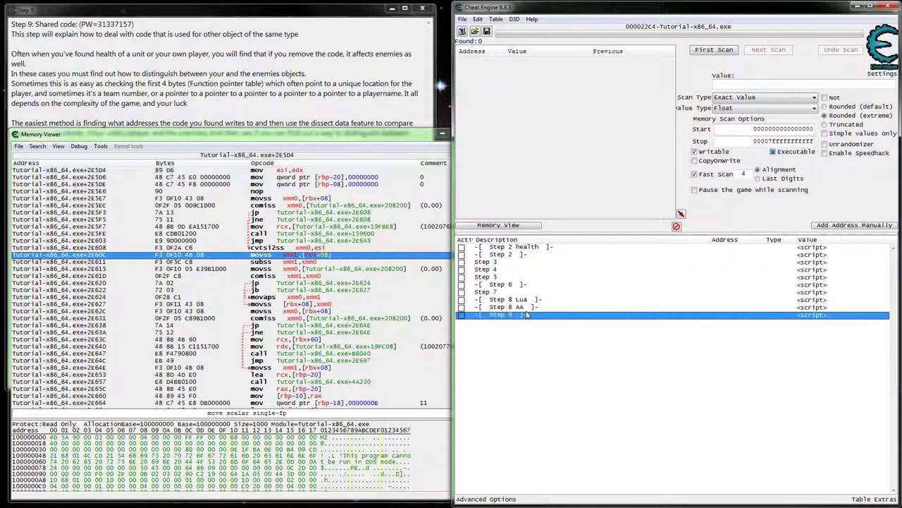
click(521, 309)
click(511, 298)
click(500, 292)
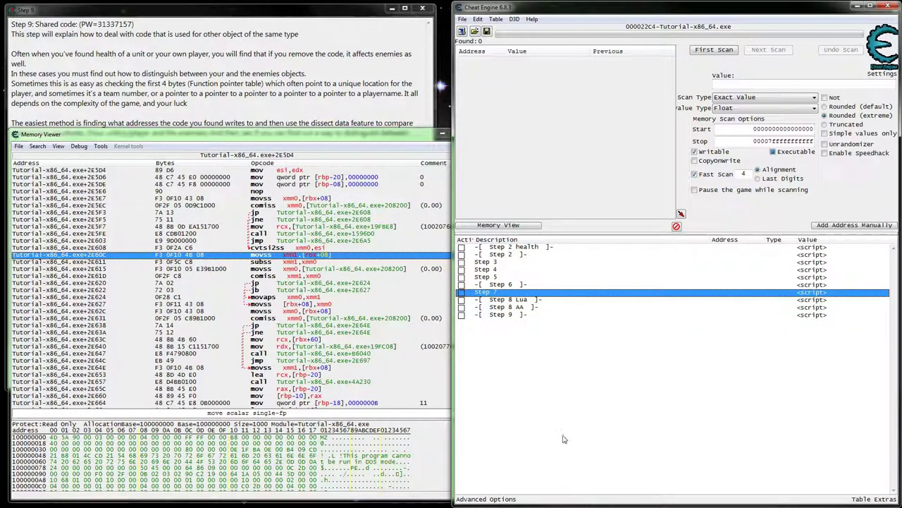
click(549, 400)
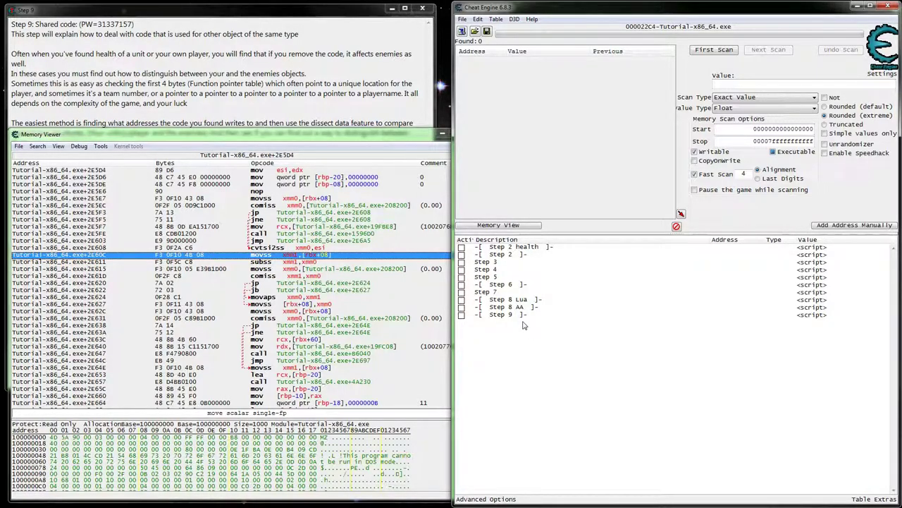
Put away the memory viewer and bring up the Step 1 target-shooting game window beside the cheat table.
click(442, 132)
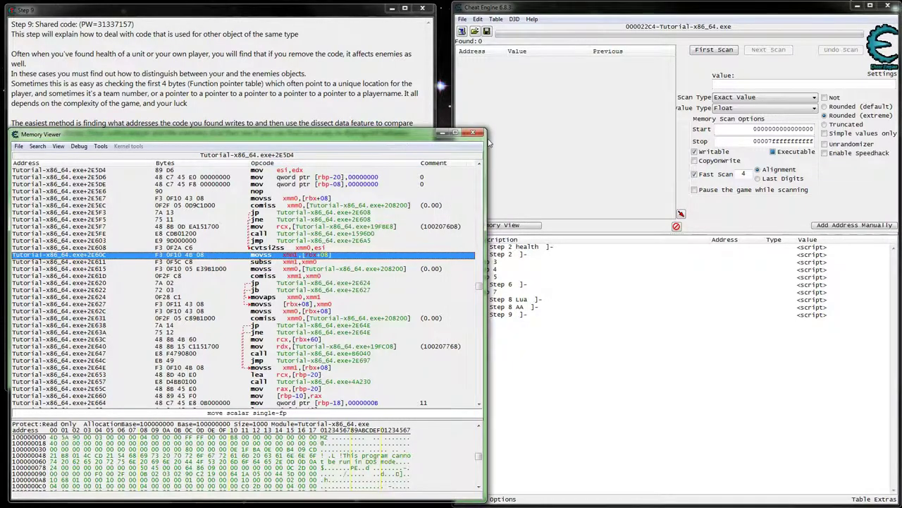
click(220, 379)
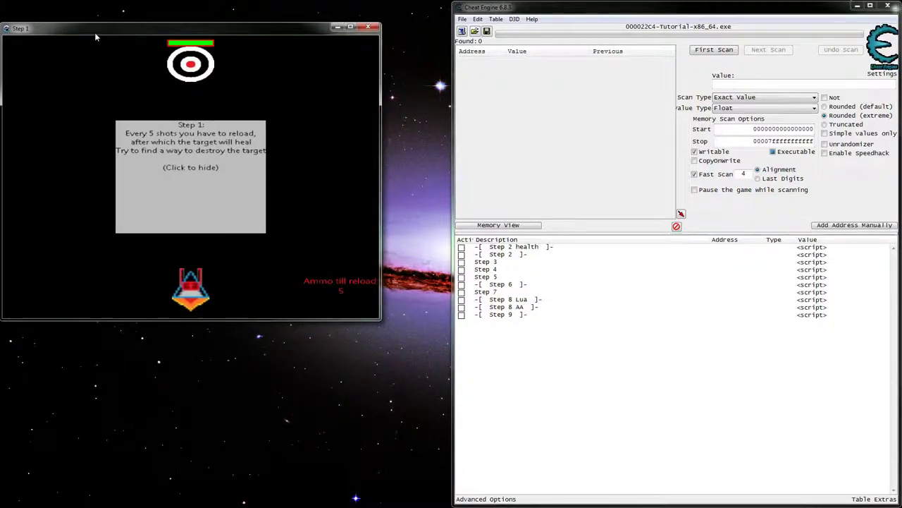
drag(96, 33, 100, 20)
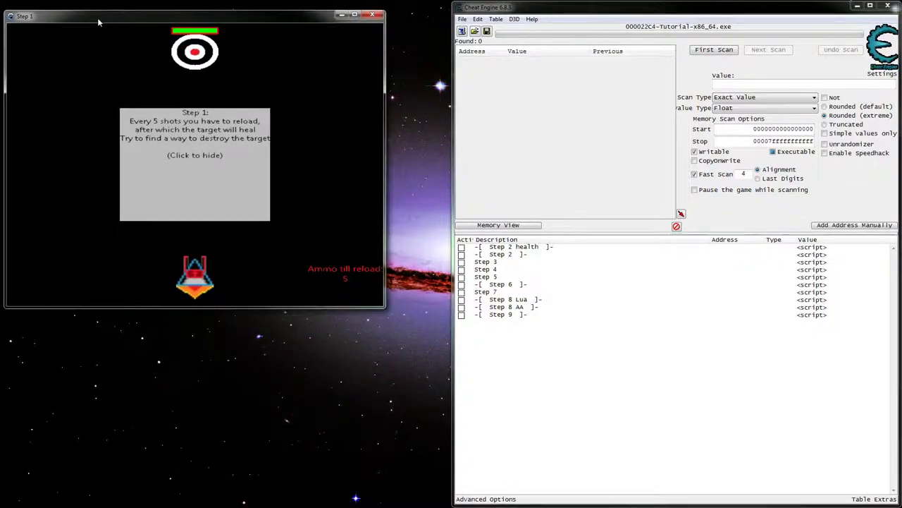
click(630, 292)
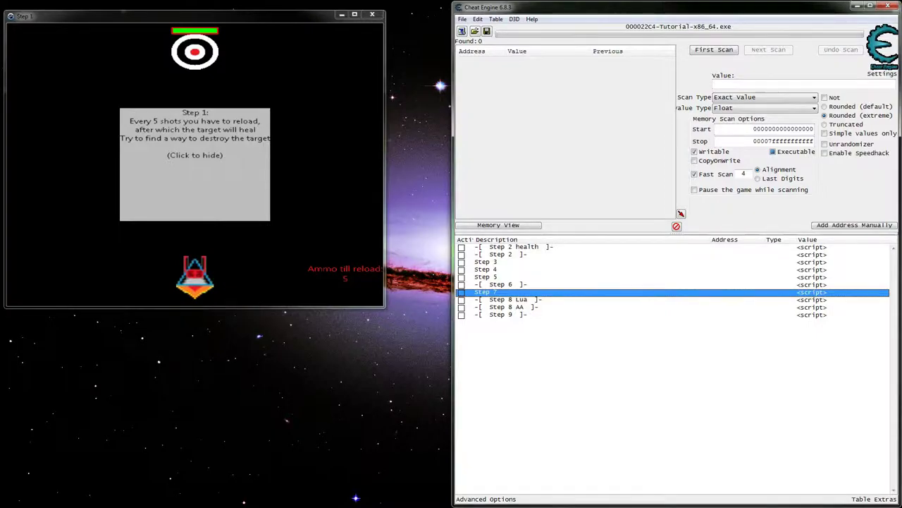